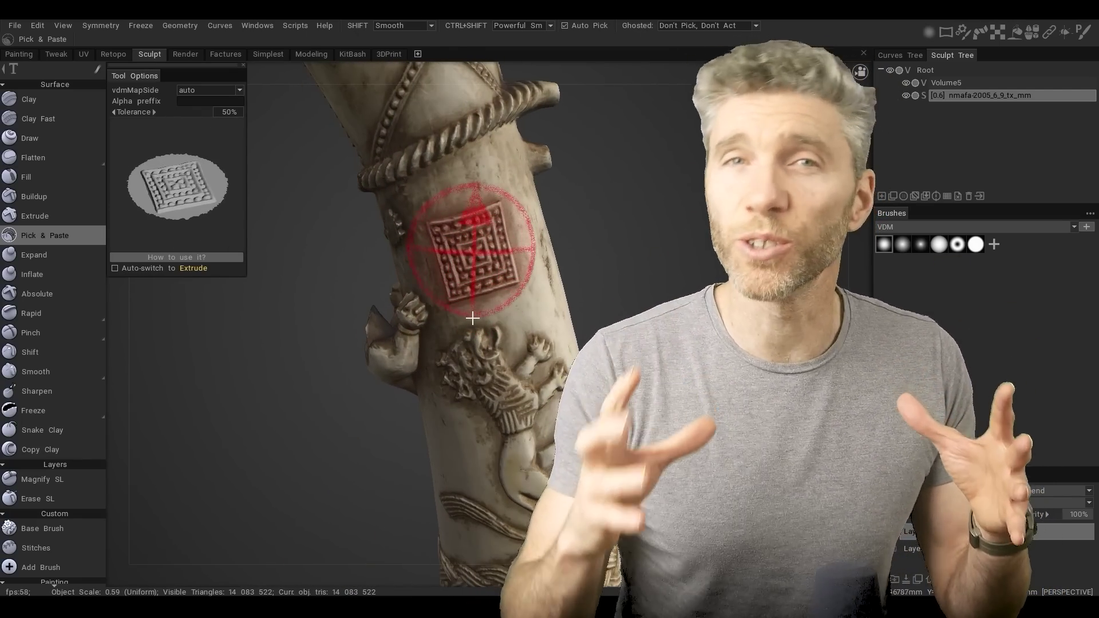
{"action": "left_click", "coordinate": [201, 280]}
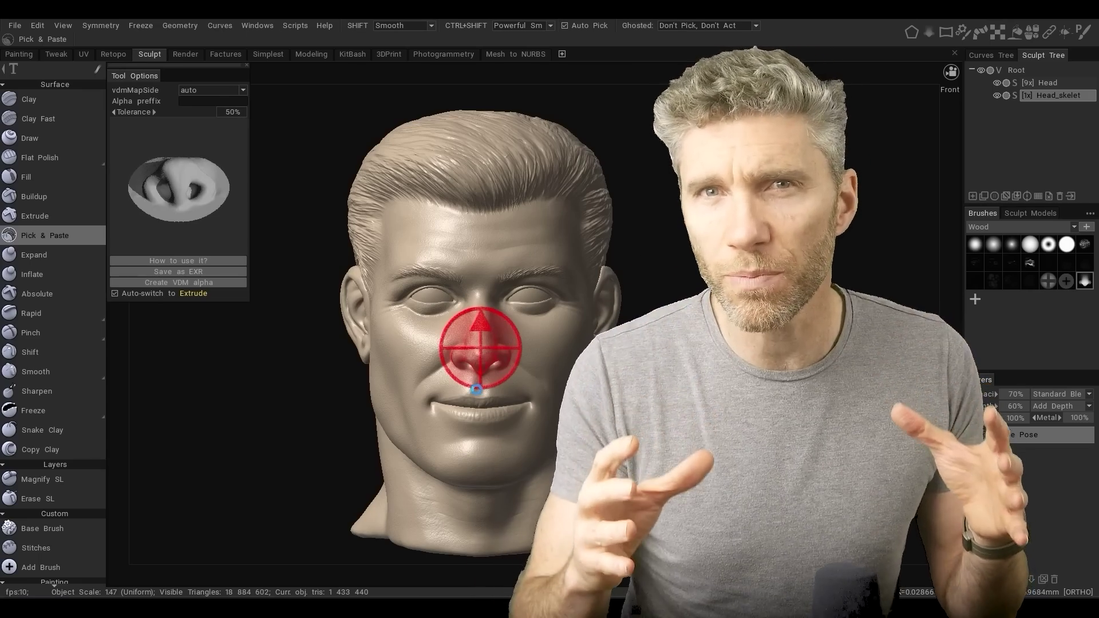
{"action": "left_click", "coordinate": [476, 389]}
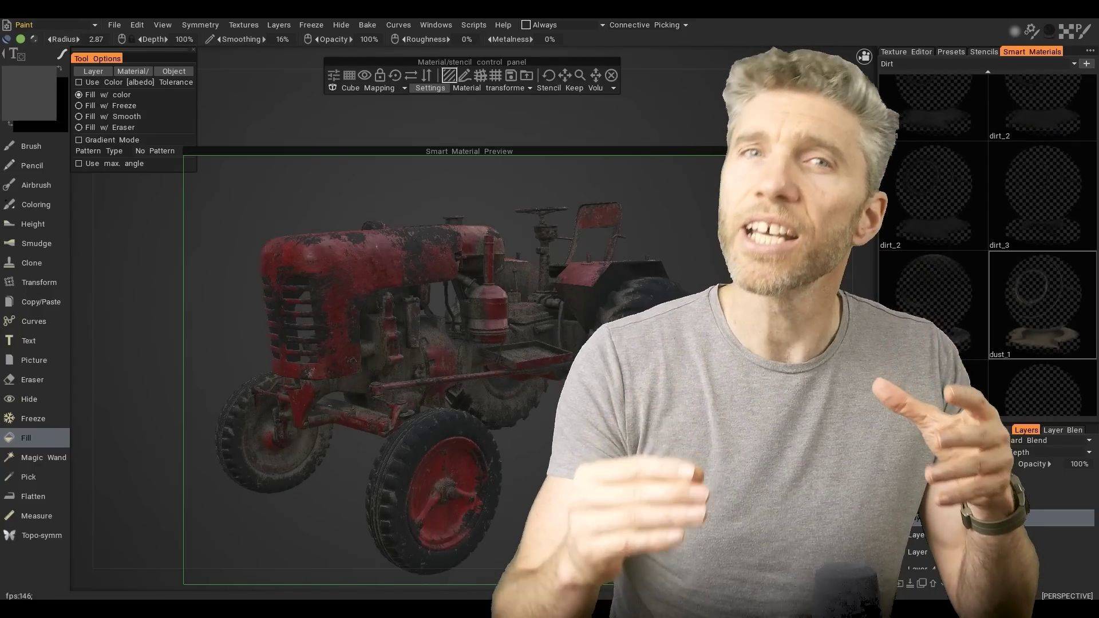
{"action": "double_click", "coordinate": [946, 207]}
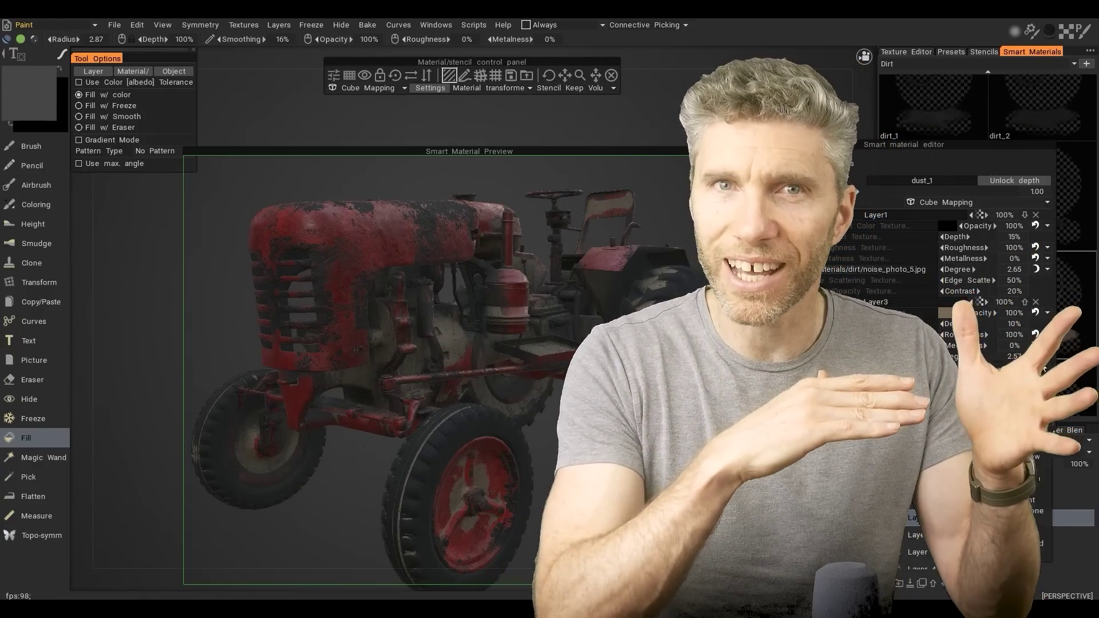
{"action": "left_click", "coordinate": [993, 446]}
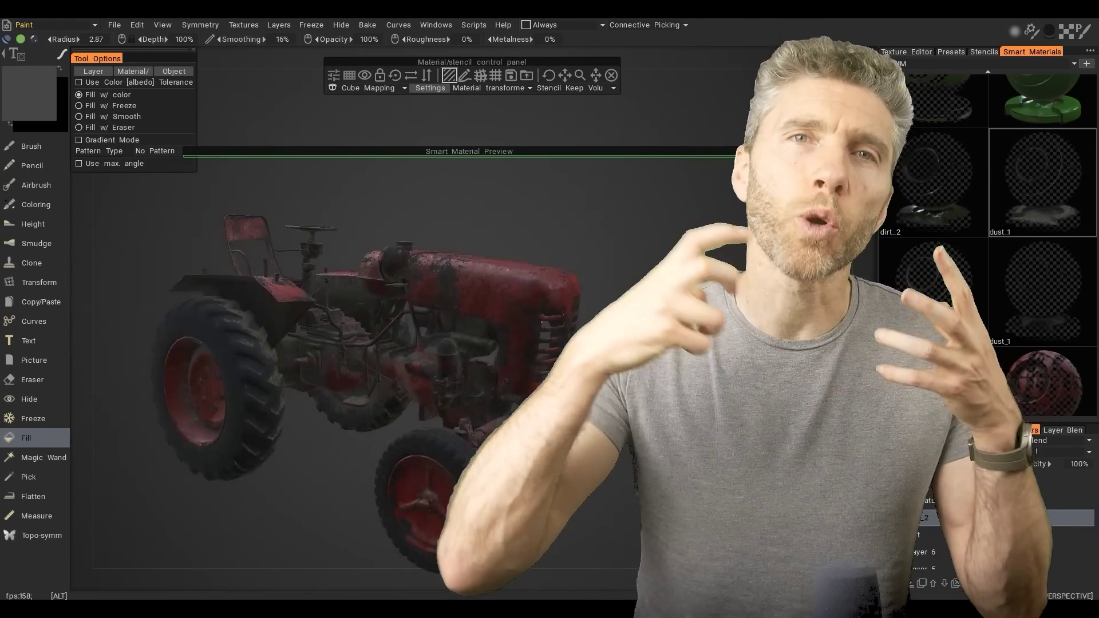
{"action": "left_click_drag", "start_coordinate": [515, 286], "coordinate": [629, 200], "text": "alt"}
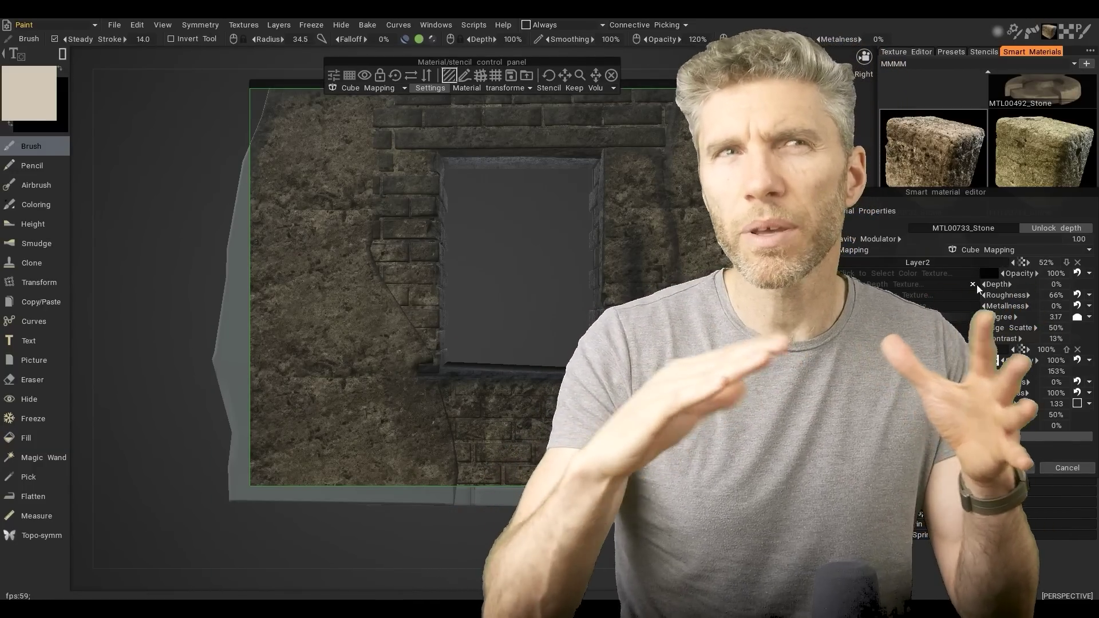
{"action": "left_click_drag", "start_coordinate": [999, 316], "coordinate": [1051, 318]}
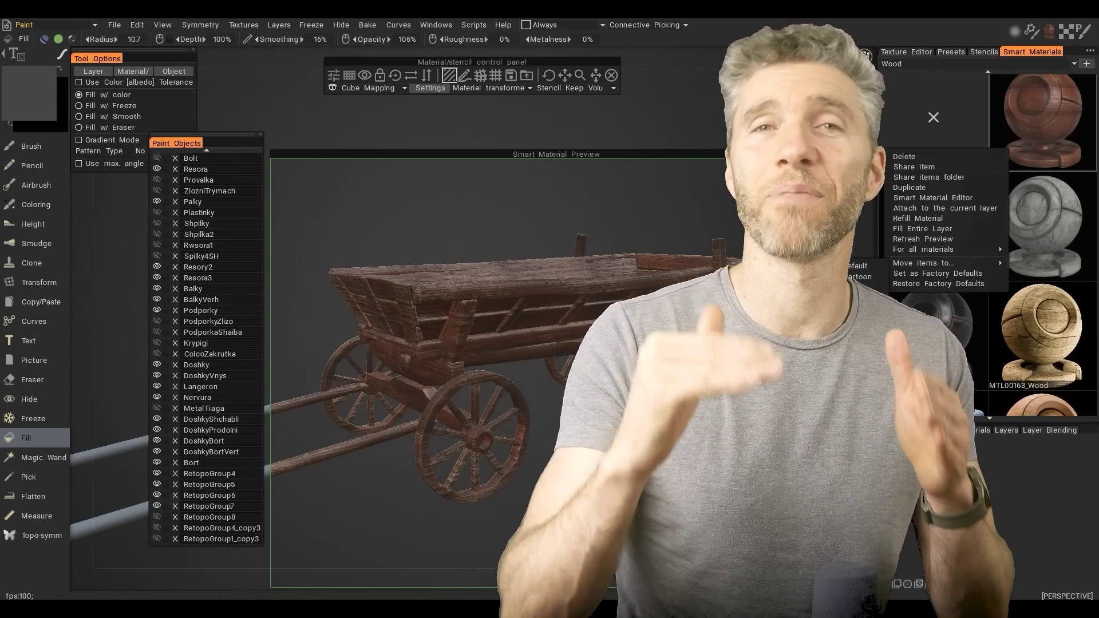
{"action": "left_click", "coordinate": [1041, 226]}
{"action": "left_click", "coordinate": [1072, 64]}
{"action": "left_click", "coordinate": [1060, 89]}
{"action": "double_click", "coordinate": [1041, 123]}
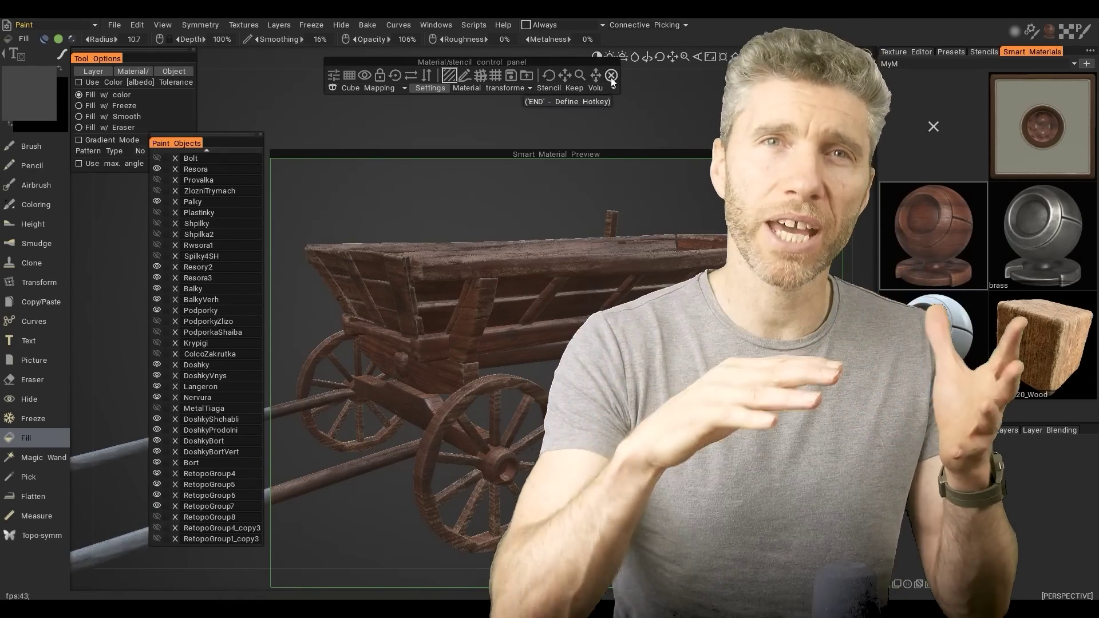
{"action": "left_click_drag", "start_coordinate": [957, 250], "coordinate": [1017, 246]}
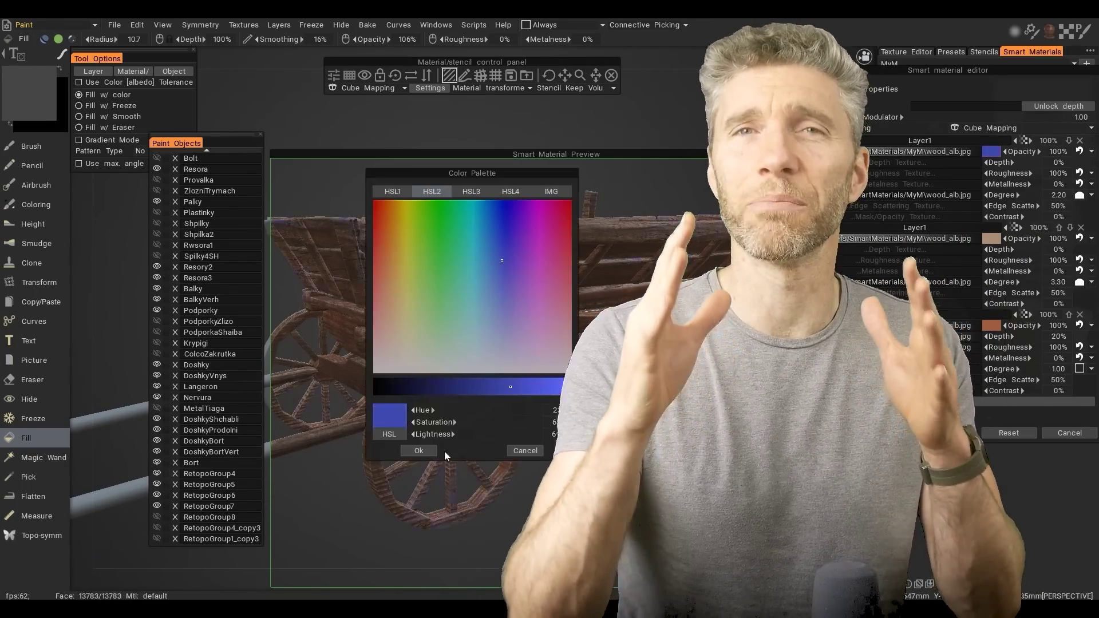
{"action": "left_click_drag", "start_coordinate": [1016, 192], "coordinate": [1000, 190]}
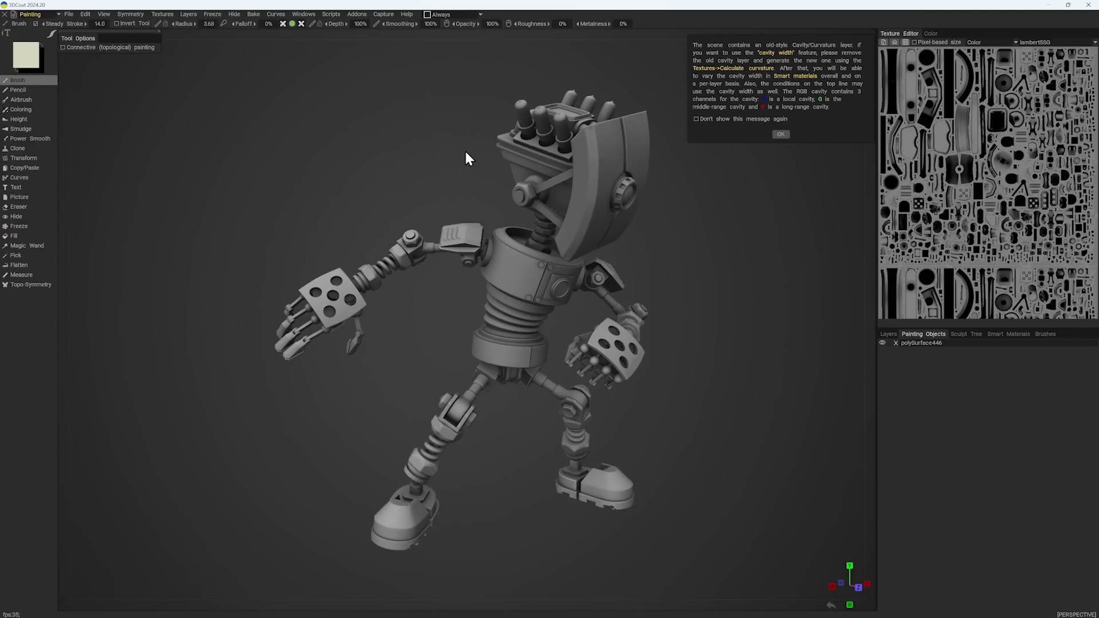
Step: Preview the brass smart material over the robot's hips, legs and near hand
{"action": "left_click_drag", "start_coordinate": [464, 149], "coordinate": [669, 283]}
{"action": "left_click", "coordinate": [888, 333]}
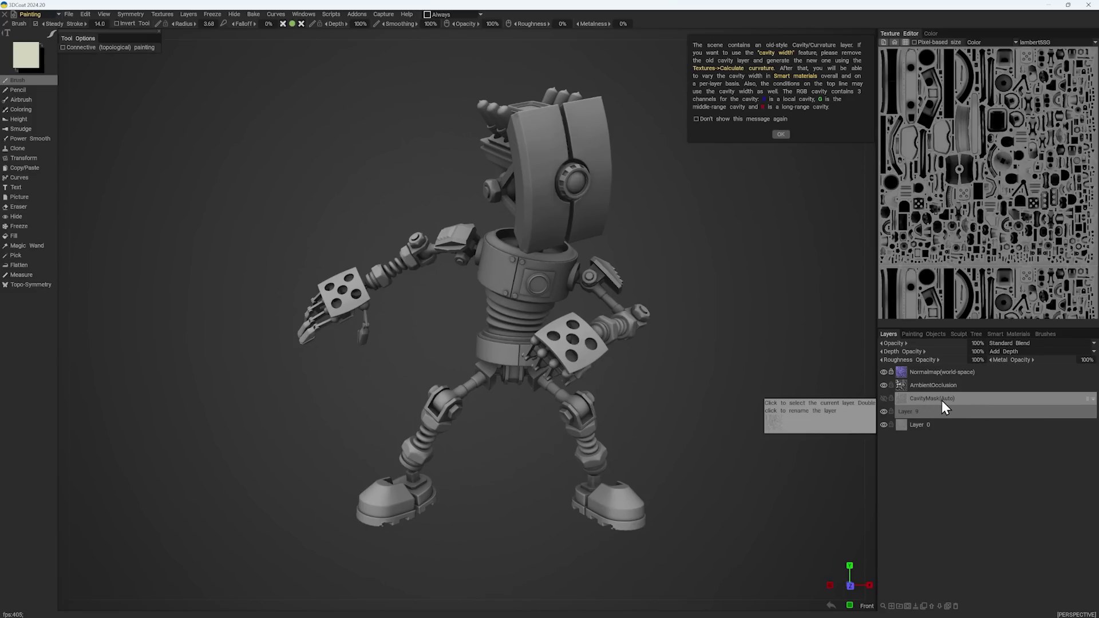
{"action": "left_click", "coordinate": [1009, 334]}
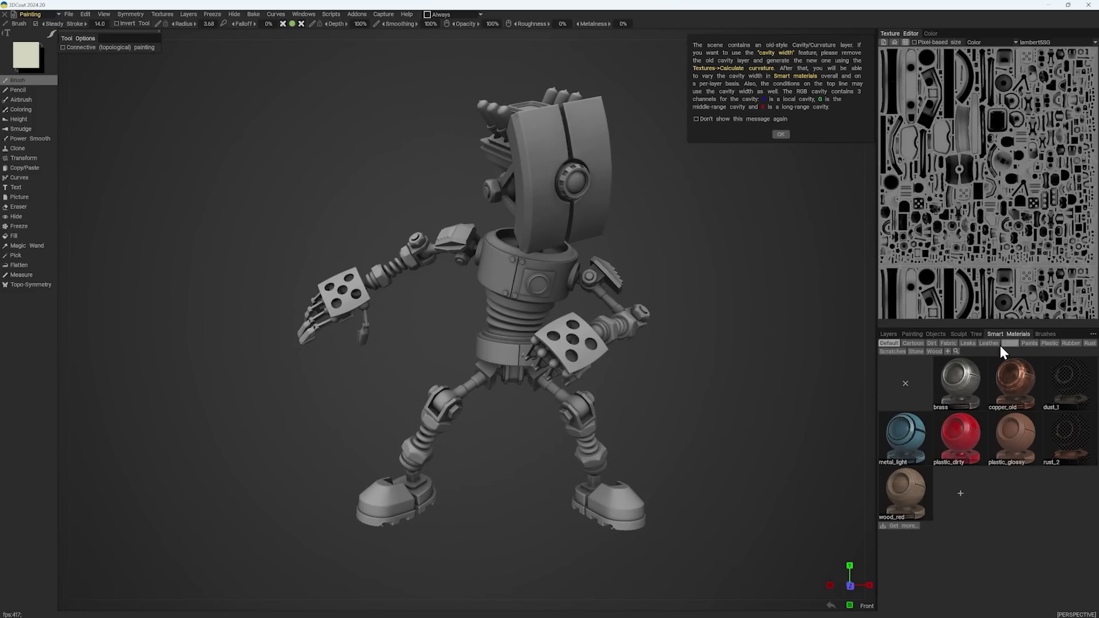
{"action": "left_click", "coordinate": [962, 394]}
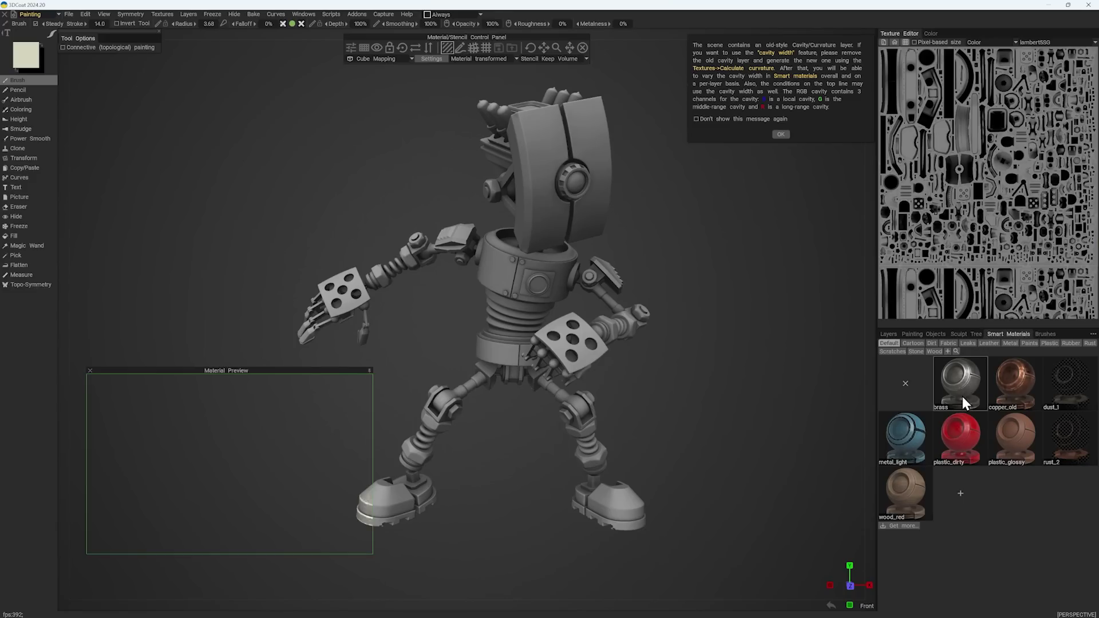
{"action": "left_click_drag", "start_coordinate": [277, 368], "coordinate": [569, 292]}
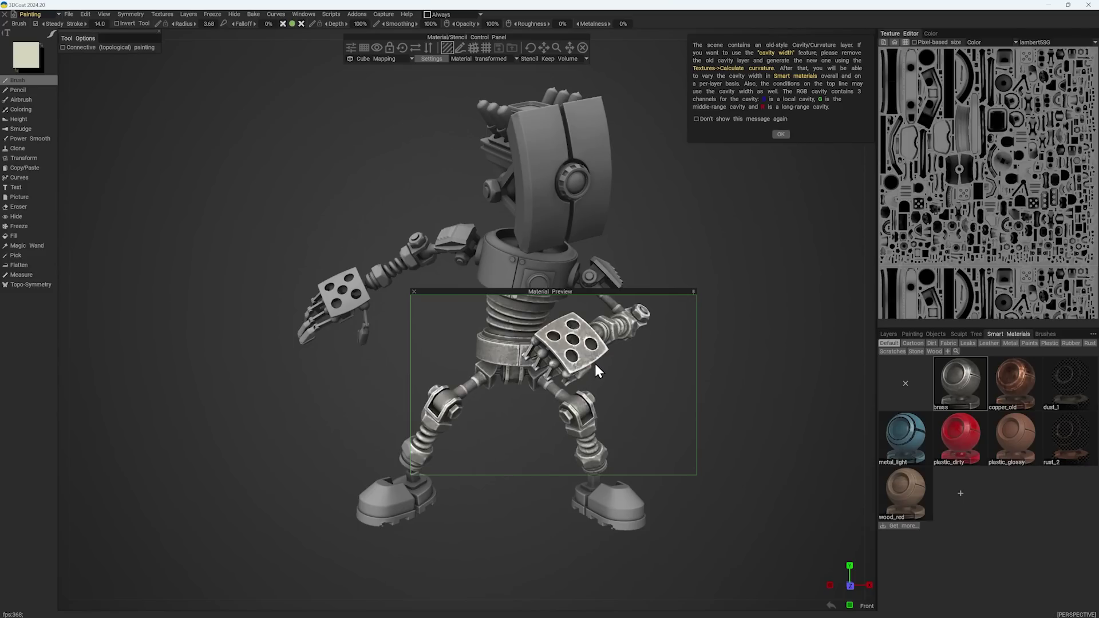
Step: Adjust the overall cavity modulator of the copper_old smart material and fill the whole robot with it
{"action": "left_click", "coordinate": [1015, 377]}
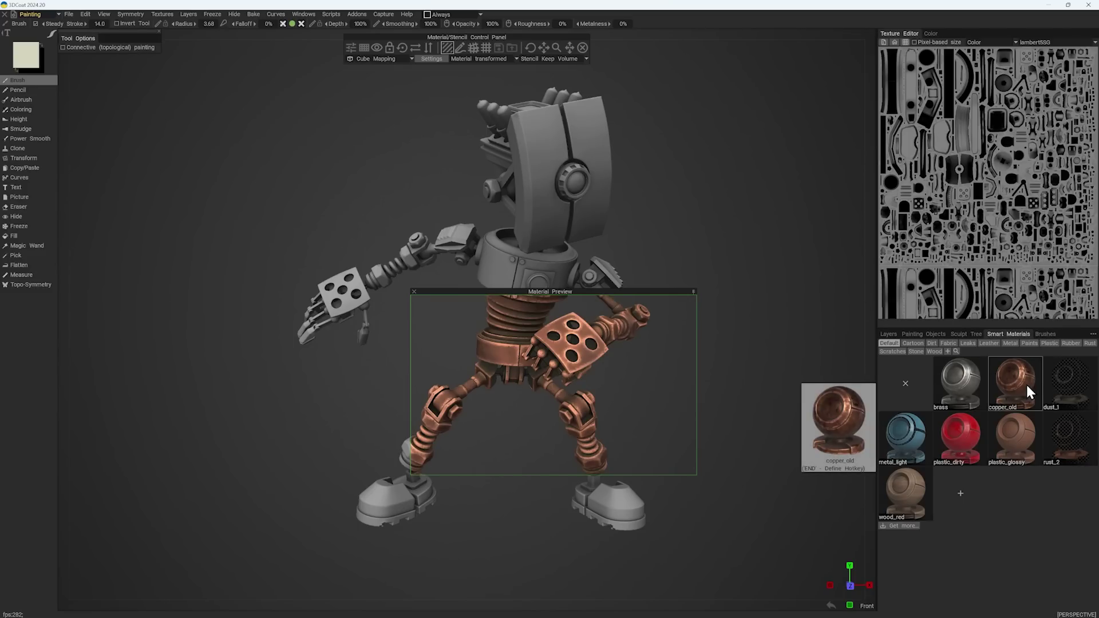
{"action": "double_click", "coordinate": [1023, 383]}
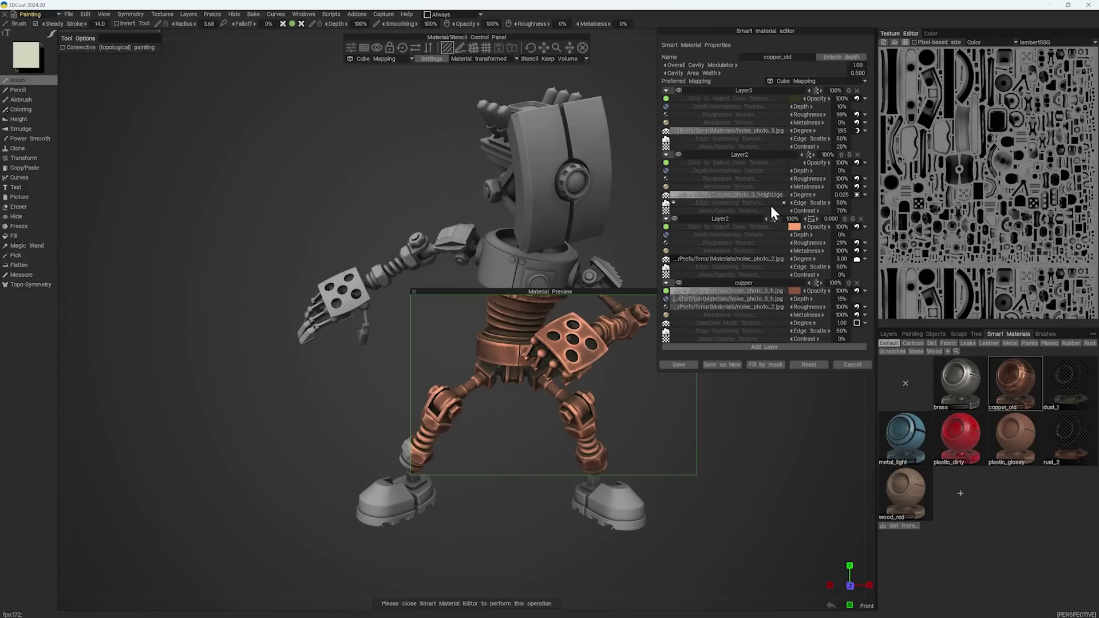
{"action": "scroll", "coordinate": [454, 263], "scroll_direction": "up", "scroll_amount": 6}
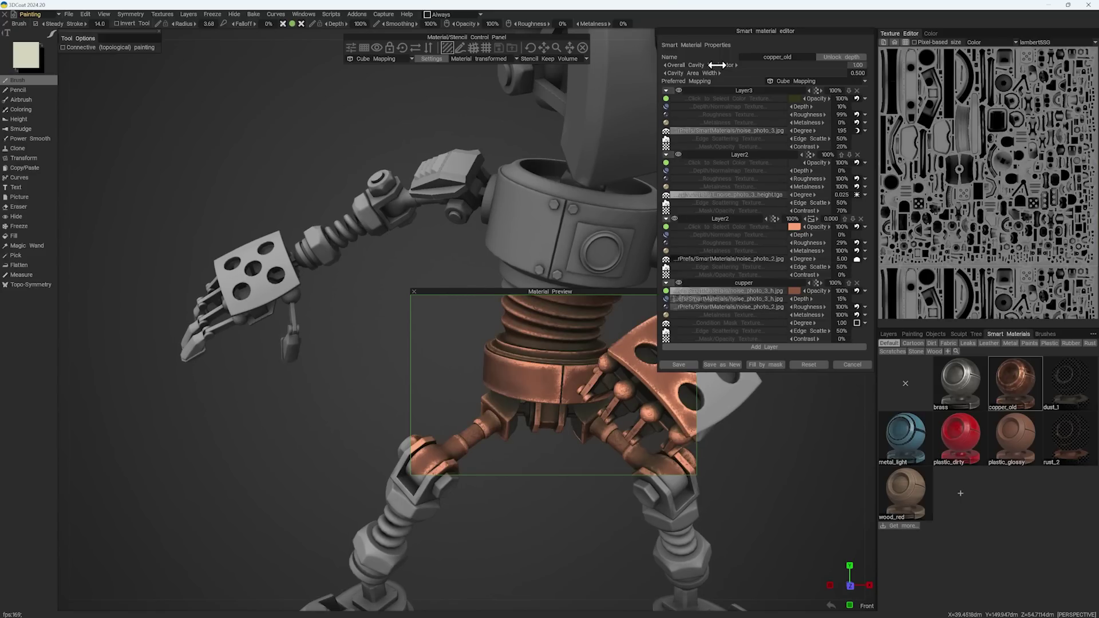
{"action": "left_click_drag", "start_coordinate": [734, 64], "coordinate": [720, 66]}
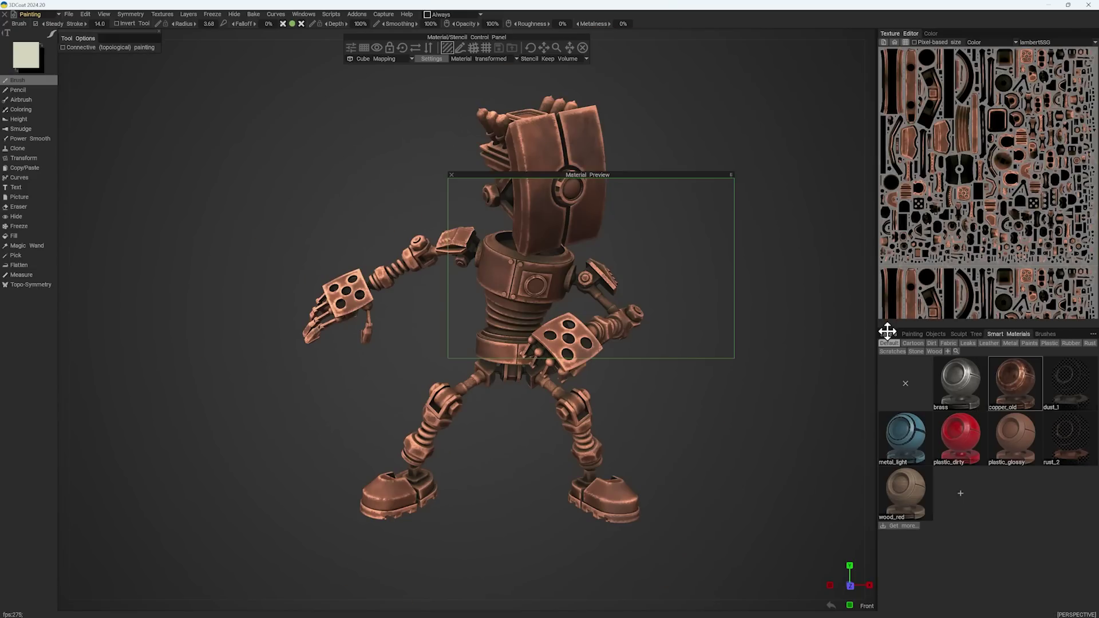
Step: Add a new paint layer and set the metal_light smart material's overall cavity modulator to 1.29, previewing it on the robot's leg
{"action": "left_click", "coordinate": [887, 333]}
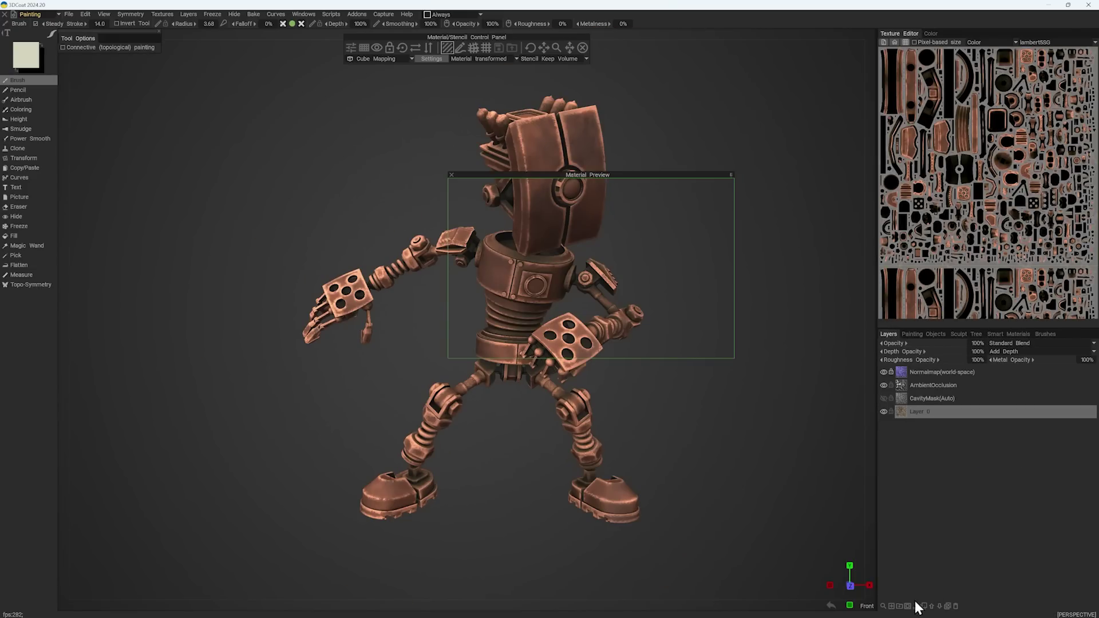
{"action": "left_click", "coordinate": [1009, 333]}
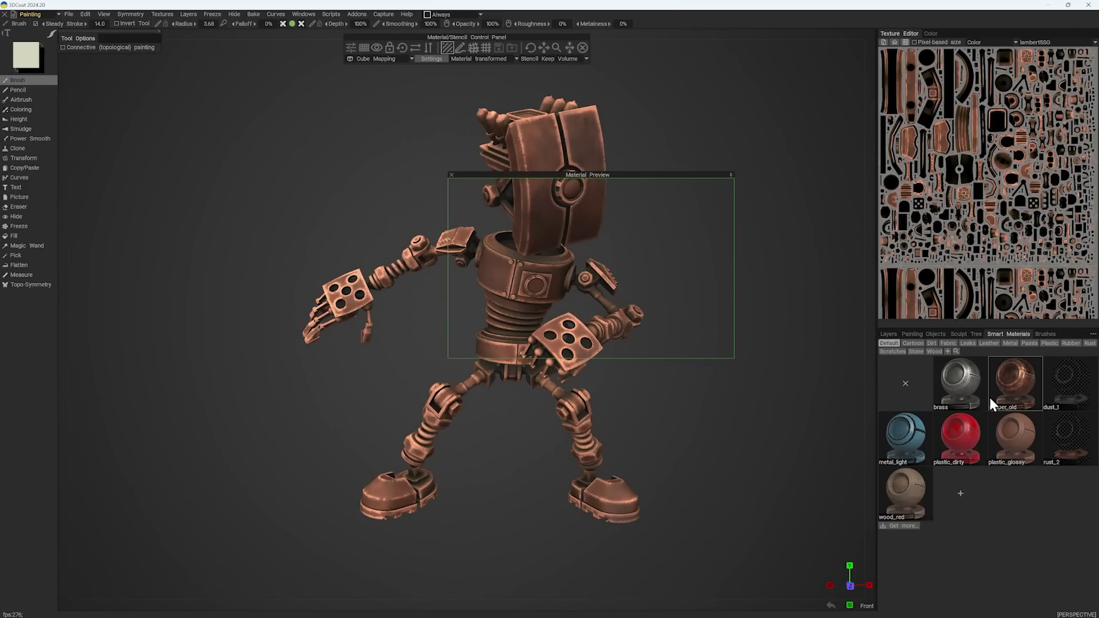
{"action": "left_click", "coordinate": [914, 433]}
{"action": "double_click", "coordinate": [923, 435]}
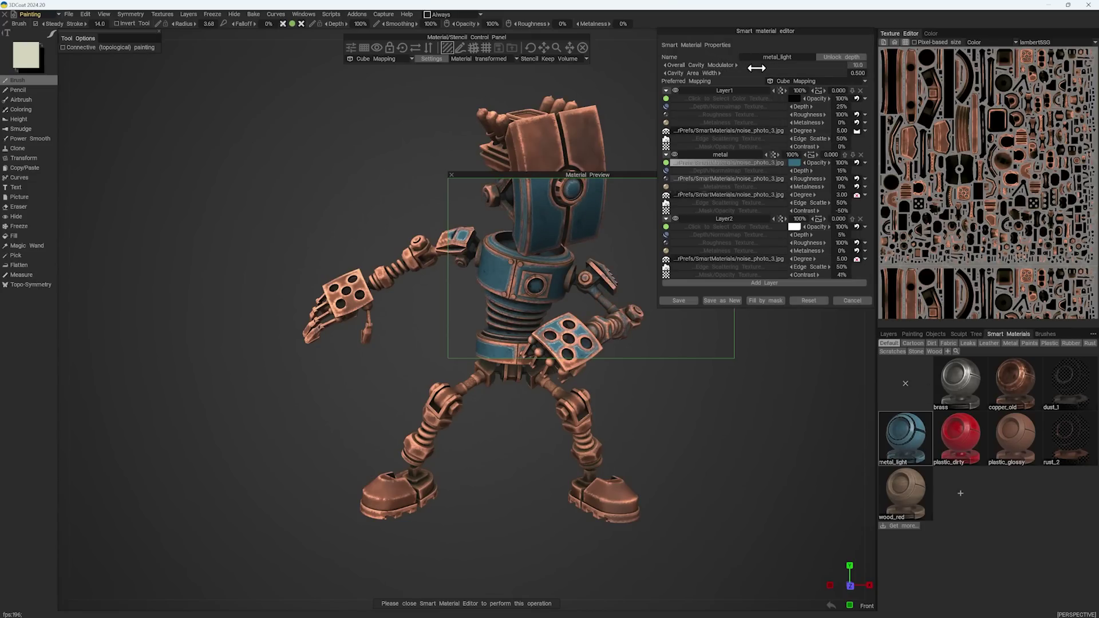
{"action": "left_click_drag", "start_coordinate": [628, 174], "coordinate": [405, 362]}
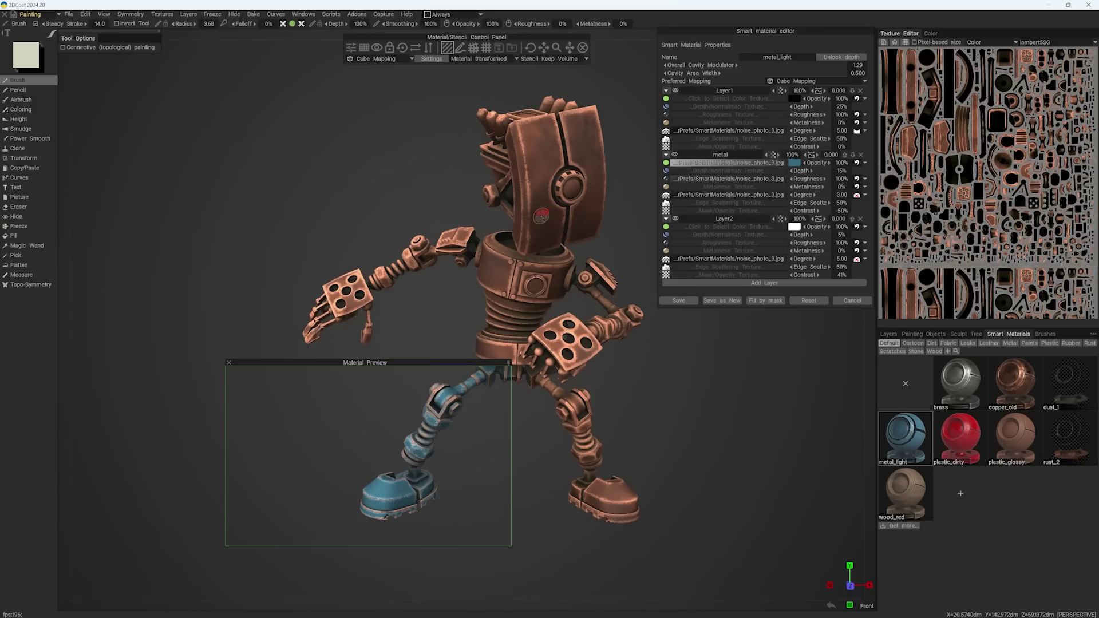
Step: Paint one half of the robot's front head plate with the blue metal_light material
{"action": "left_click_drag", "start_coordinate": [538, 209], "coordinate": [555, 217]}
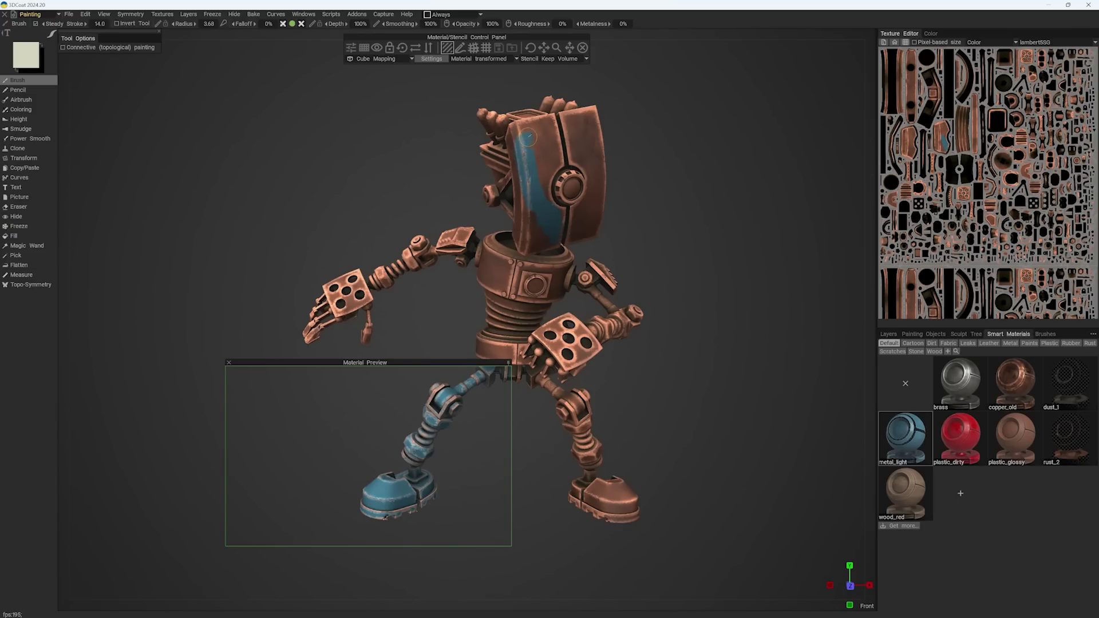
{"action": "key", "text": "e"}
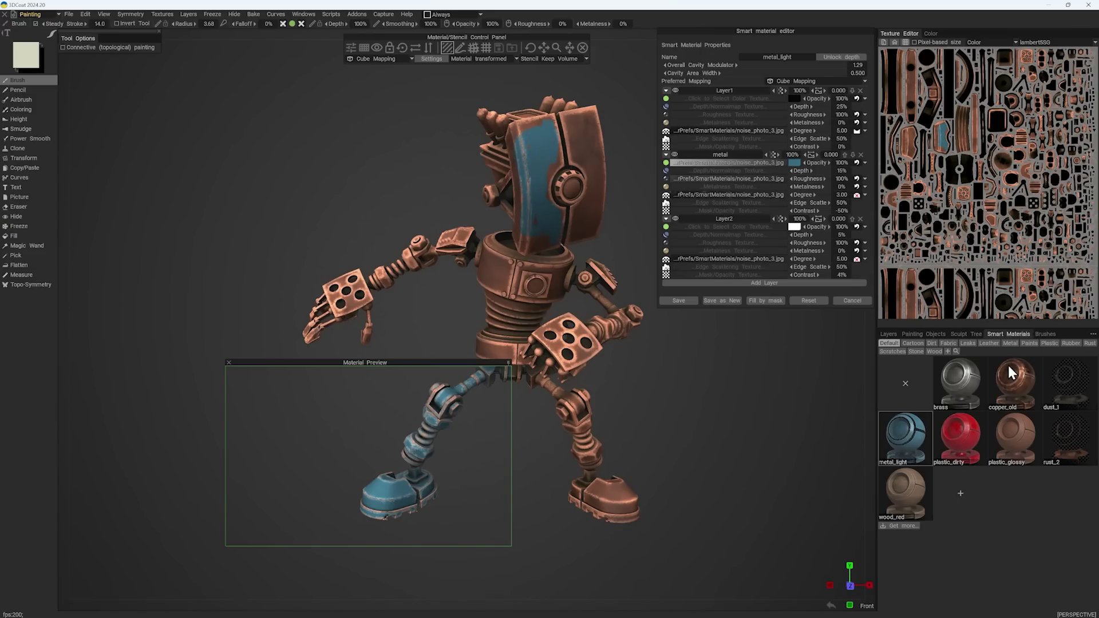
Step: Enlarge the brush thumbnails, choose a ragged brush alpha and touch up the blue half of the head plate
{"action": "left_click", "coordinate": [1045, 334]}
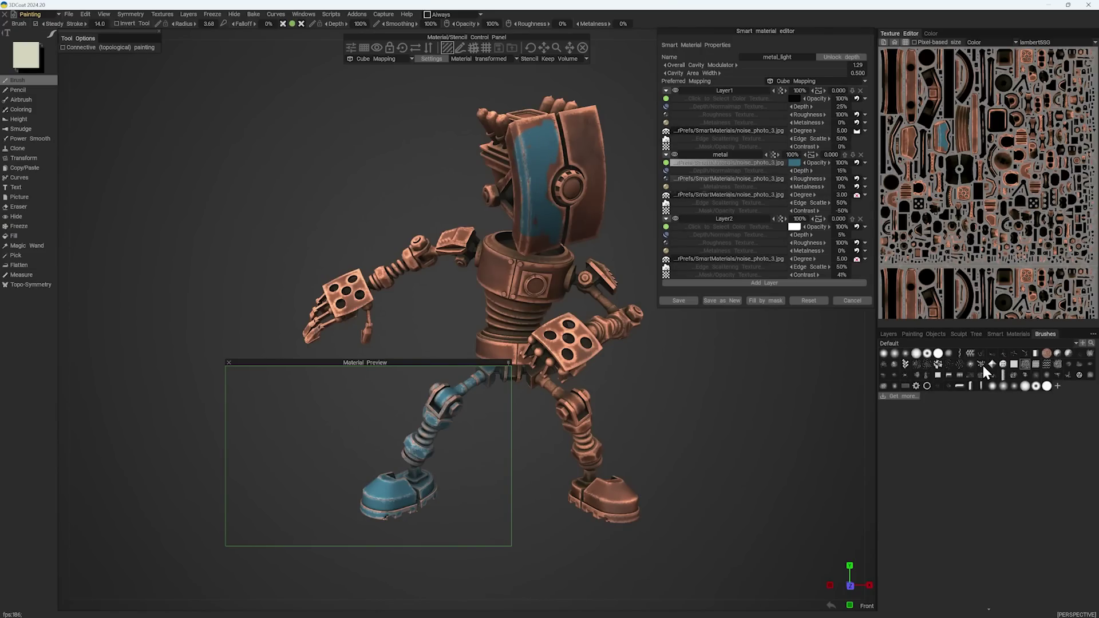
{"action": "left_click", "coordinate": [1093, 335]}
{"action": "left_click", "coordinate": [1078, 356]}
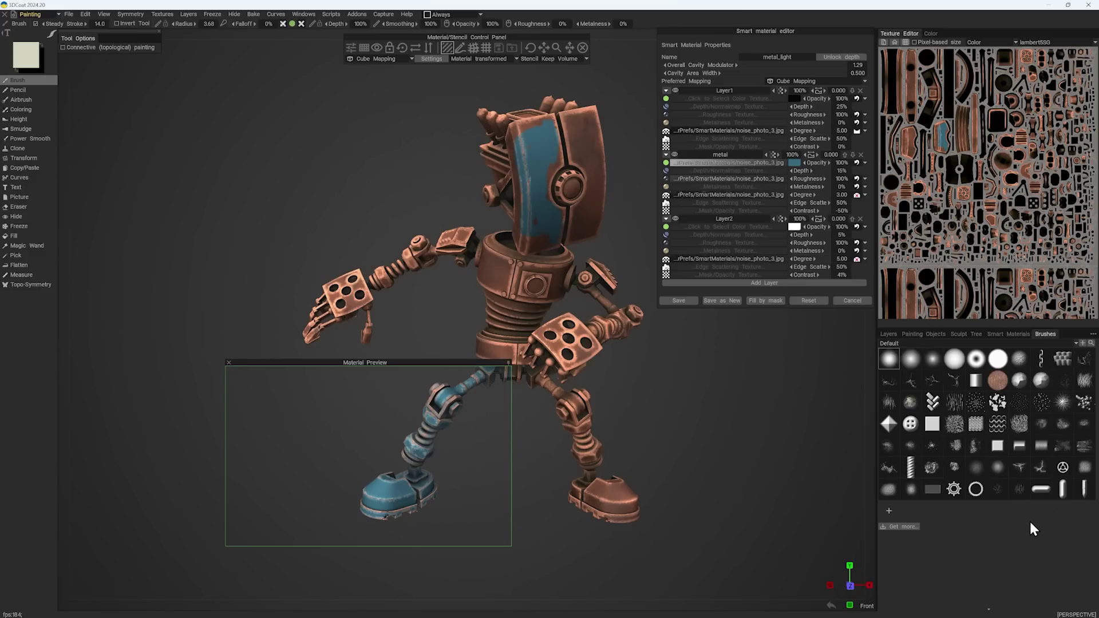
{"action": "key", "text": "e"}
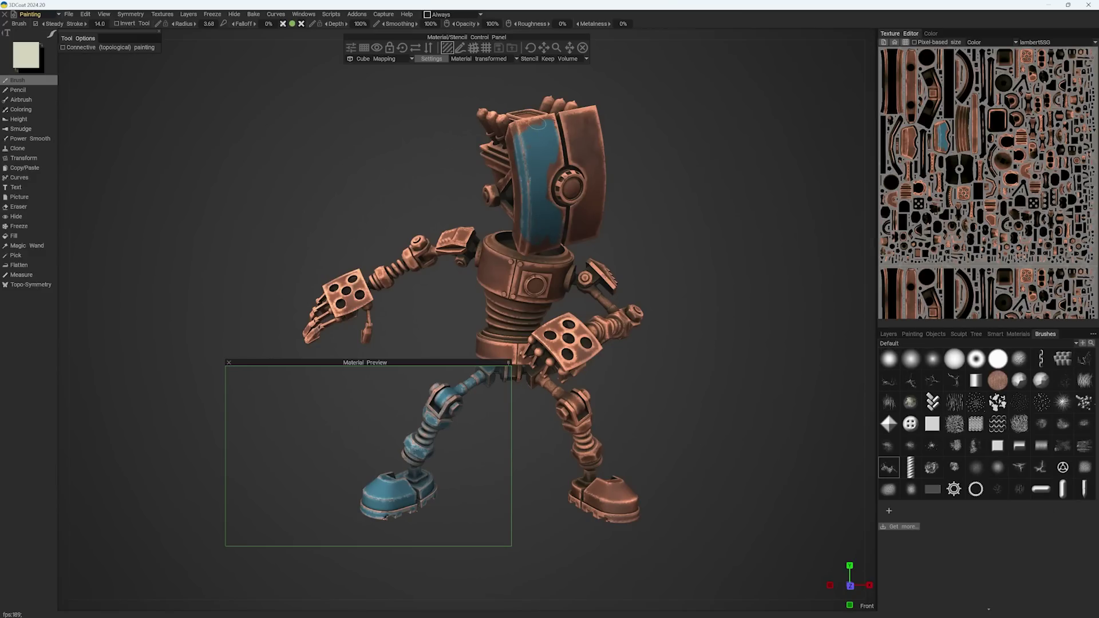
{"action": "left_click", "coordinate": [551, 155]}
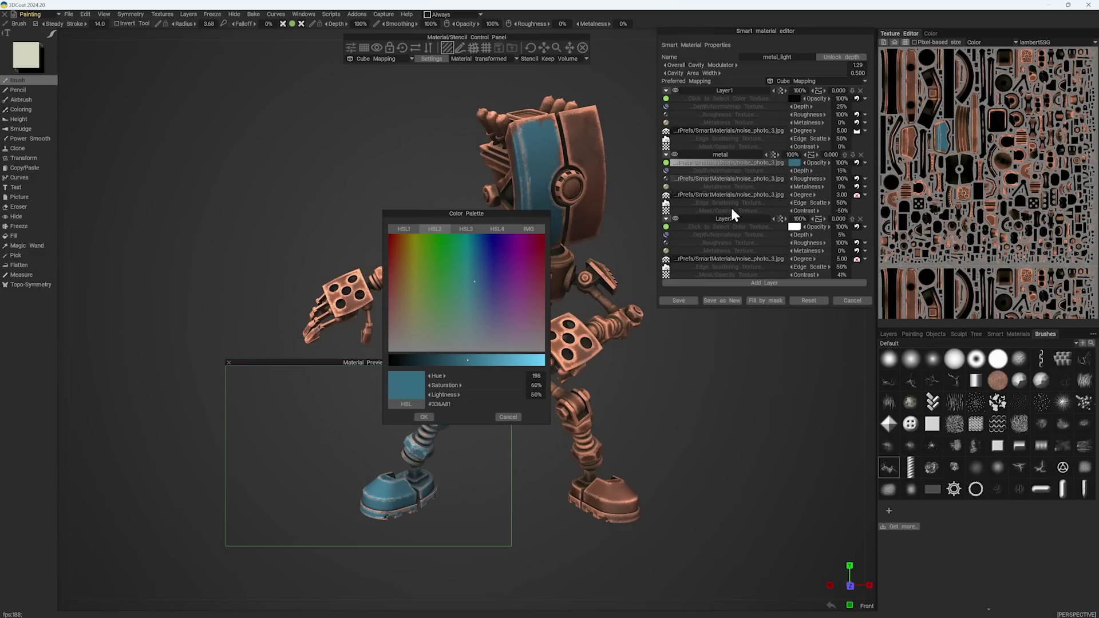
Step: Change the metal layer's color to red #C8000F and paint the other half of the head plate with it
{"action": "left_click", "coordinate": [489, 360]}
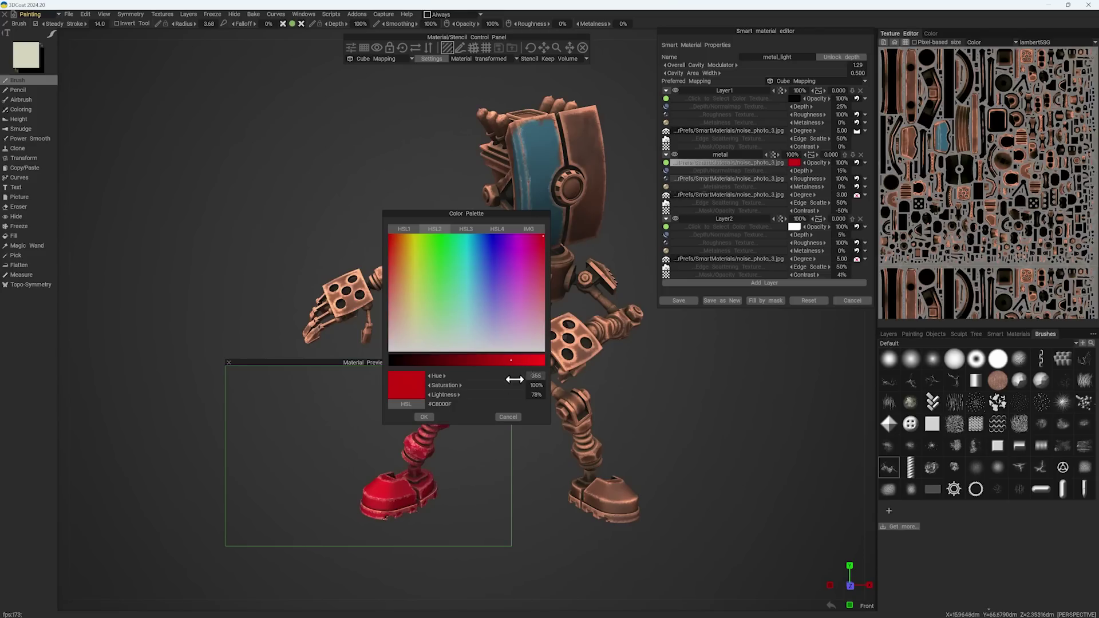
{"action": "left_click", "coordinate": [423, 417]}
{"action": "mouse_move", "coordinate": [572, 138]}
{"action": "left_mouse_down"}
{"action": "mouse_move", "coordinate": [598, 143]}
{"action": "mouse_move", "coordinate": [589, 156]}
{"action": "left_mouse_up"}
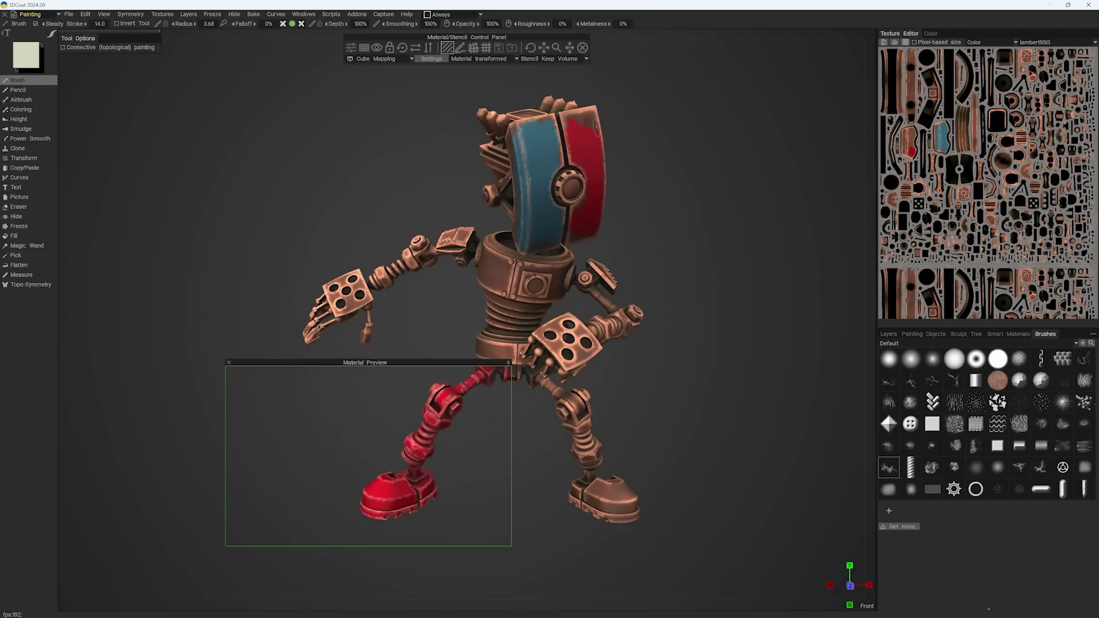
{"action": "left_click_drag", "start_coordinate": [568, 130], "coordinate": [592, 142]}
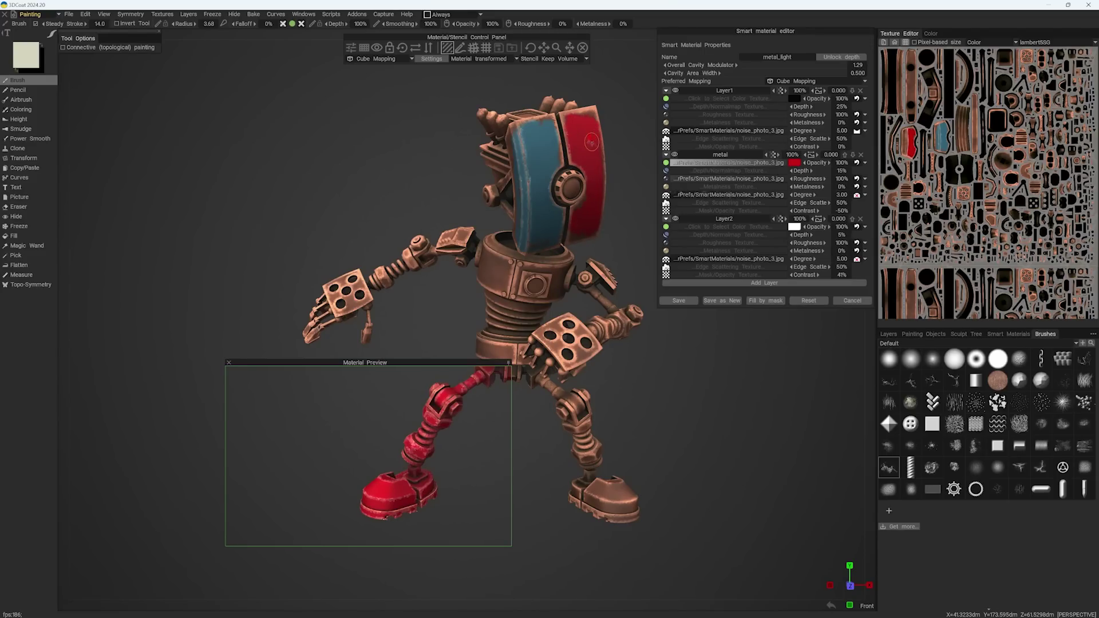
Step: Erase worn patches from the red half of the head plate with the ragged brush
{"action": "left_click", "coordinate": [593, 129]}
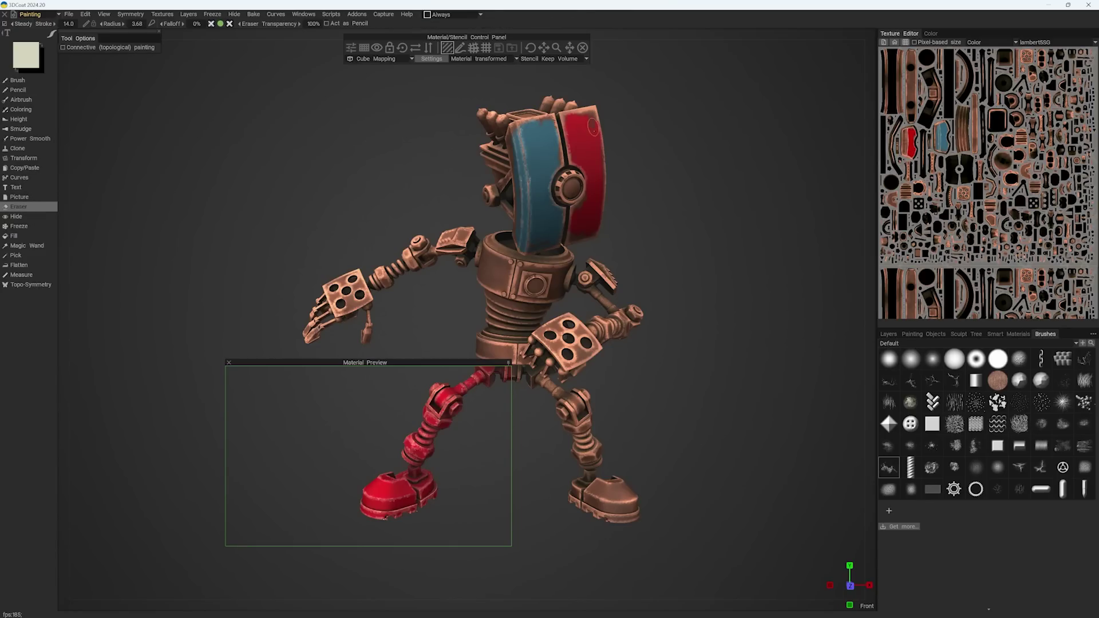
{"action": "middle_click_drag", "start_coordinate": [576, 121], "coordinate": [533, 134]}
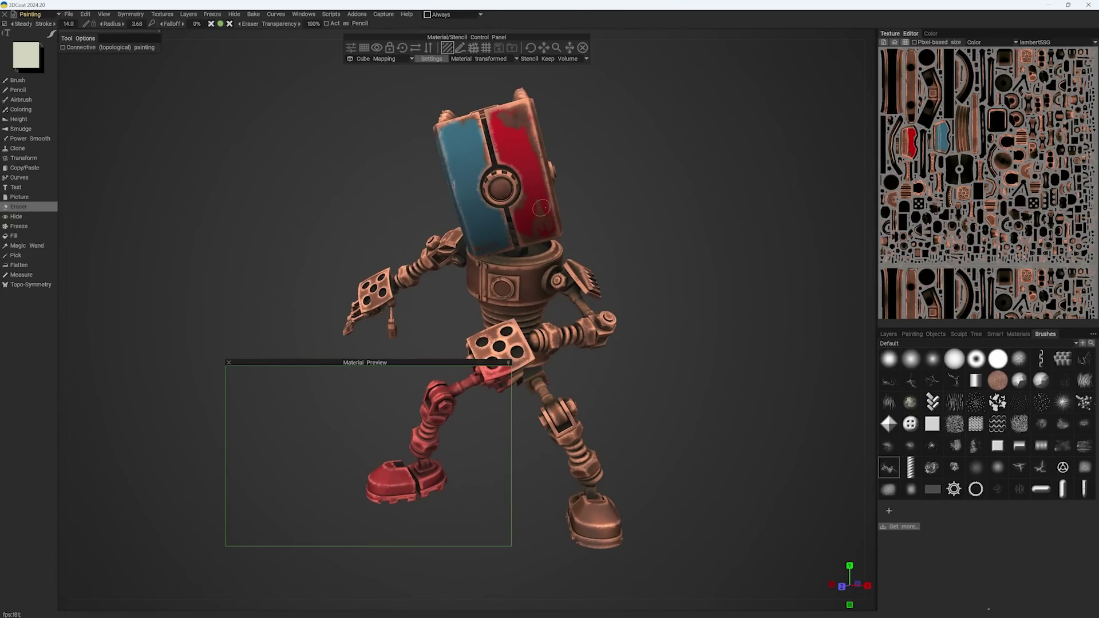
Step: Add a new layer above the head paint and fill the entire layer with the dust_1 smart material
{"action": "left_click", "coordinate": [892, 333]}
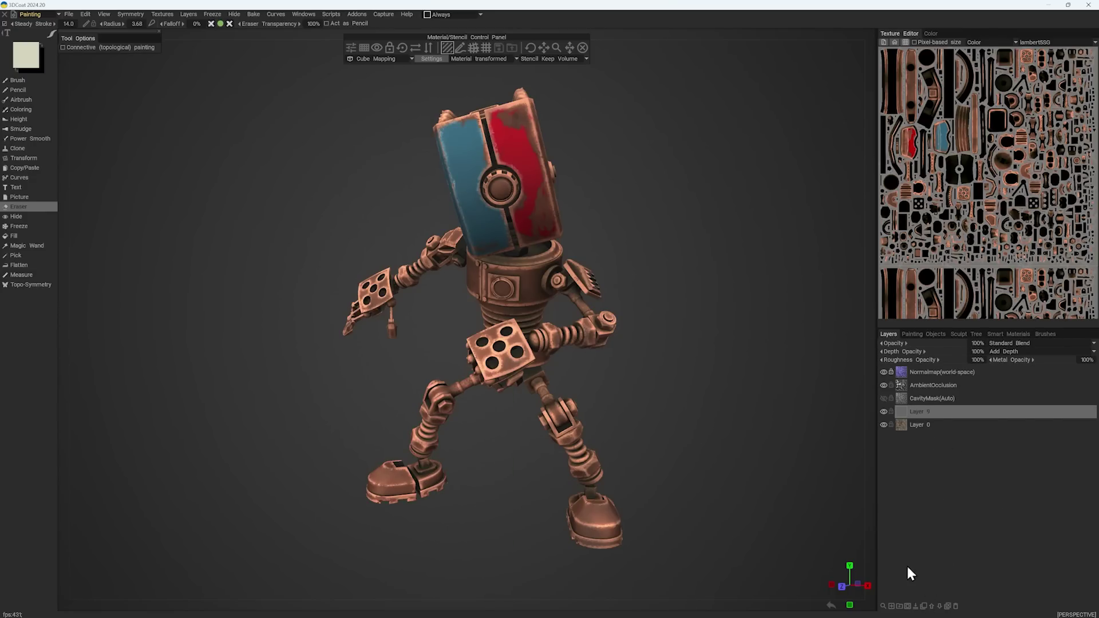
{"action": "left_click", "coordinate": [1010, 334]}
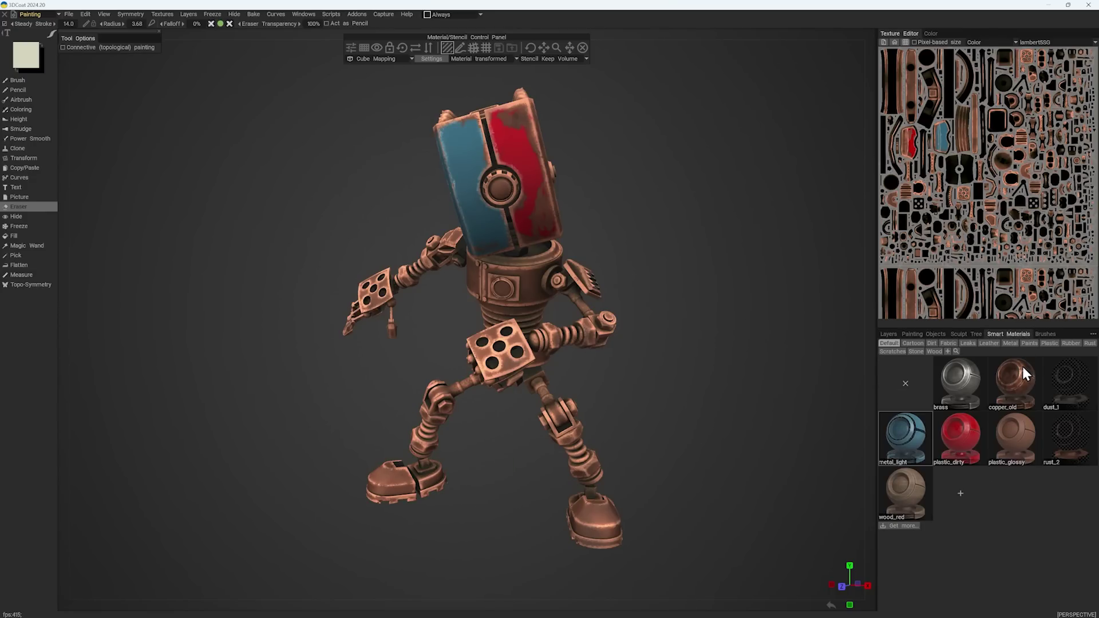
{"action": "double_click", "coordinate": [1069, 389]}
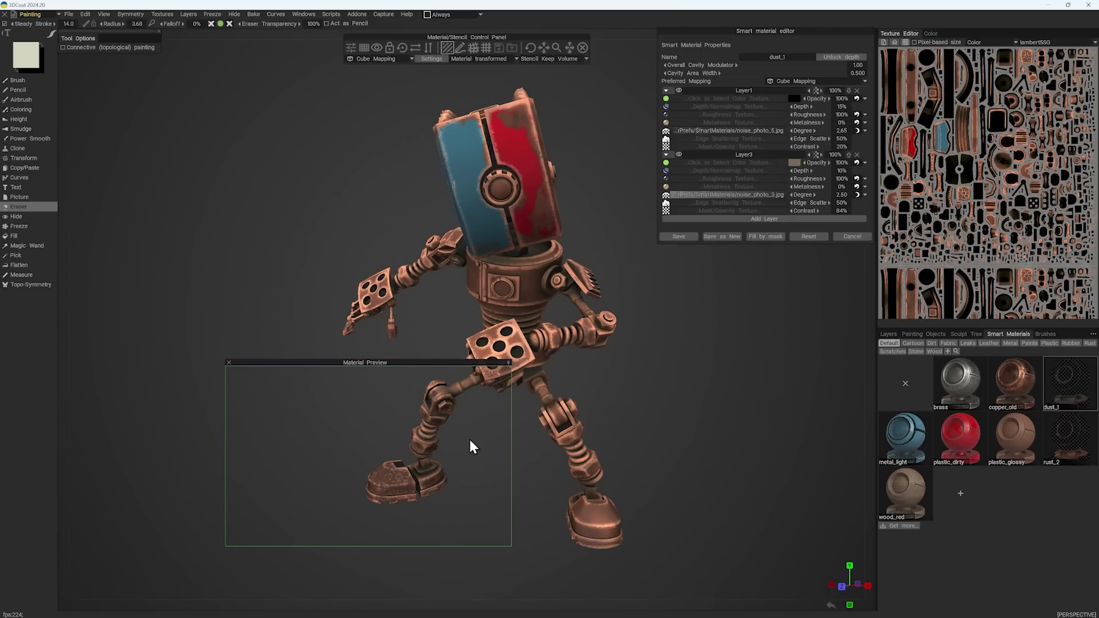
{"action": "right_click", "coordinate": [1062, 384]}
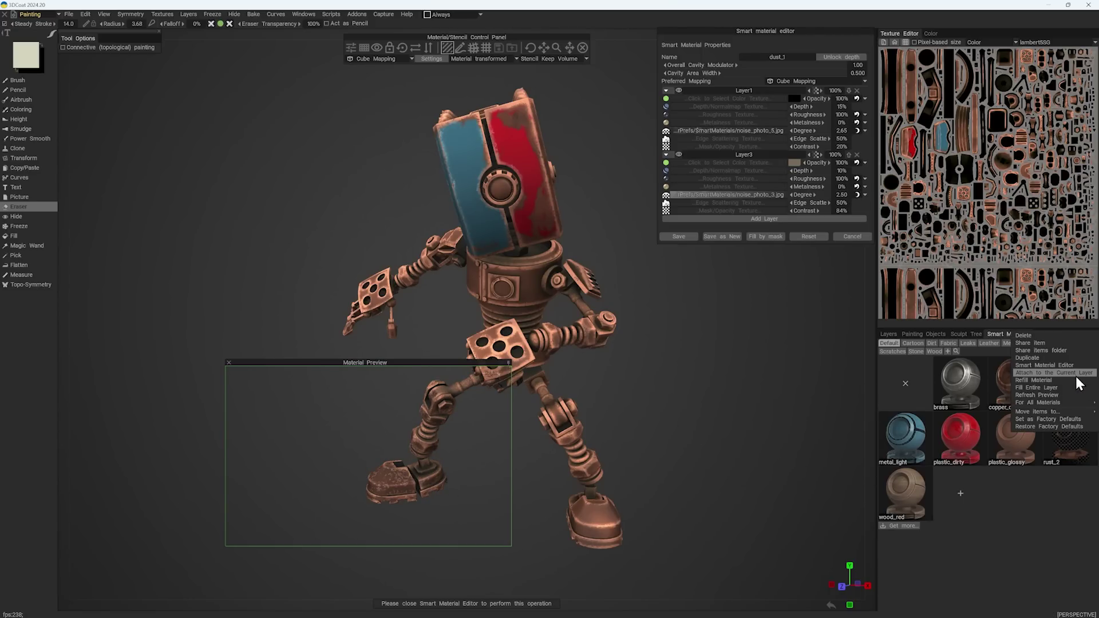
{"action": "left_click", "coordinate": [1063, 387]}
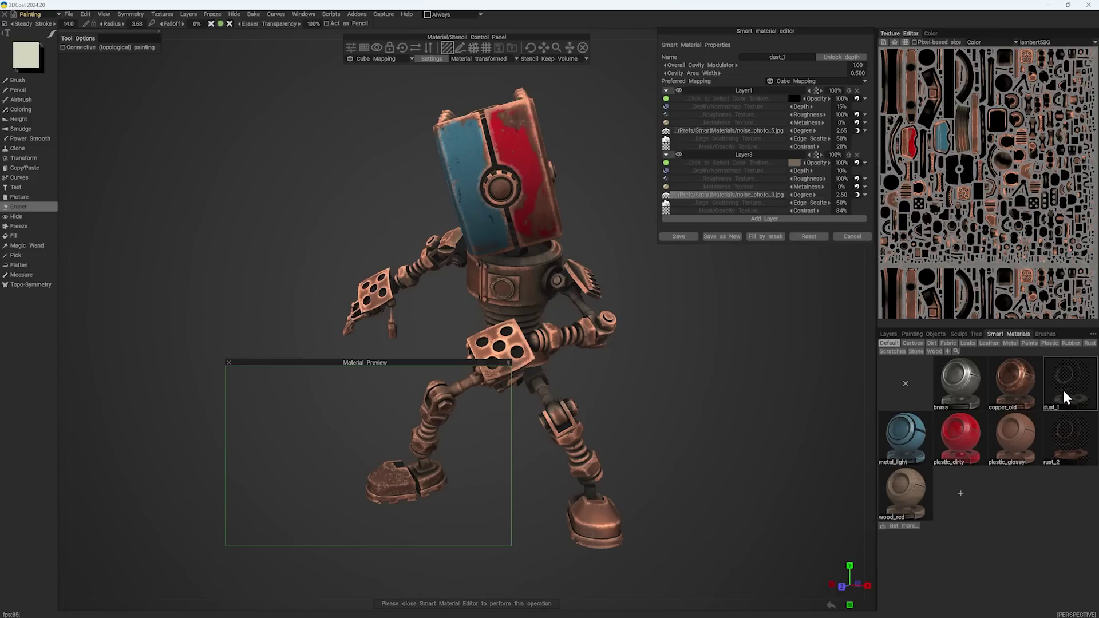
{"action": "mouse_move", "coordinate": [858, 375]}
{"action": "left_mouse_down"}
{"action": "mouse_move", "coordinate": [682, 365]}
{"action": "mouse_move", "coordinate": [692, 378]}
{"action": "left_mouse_up"}
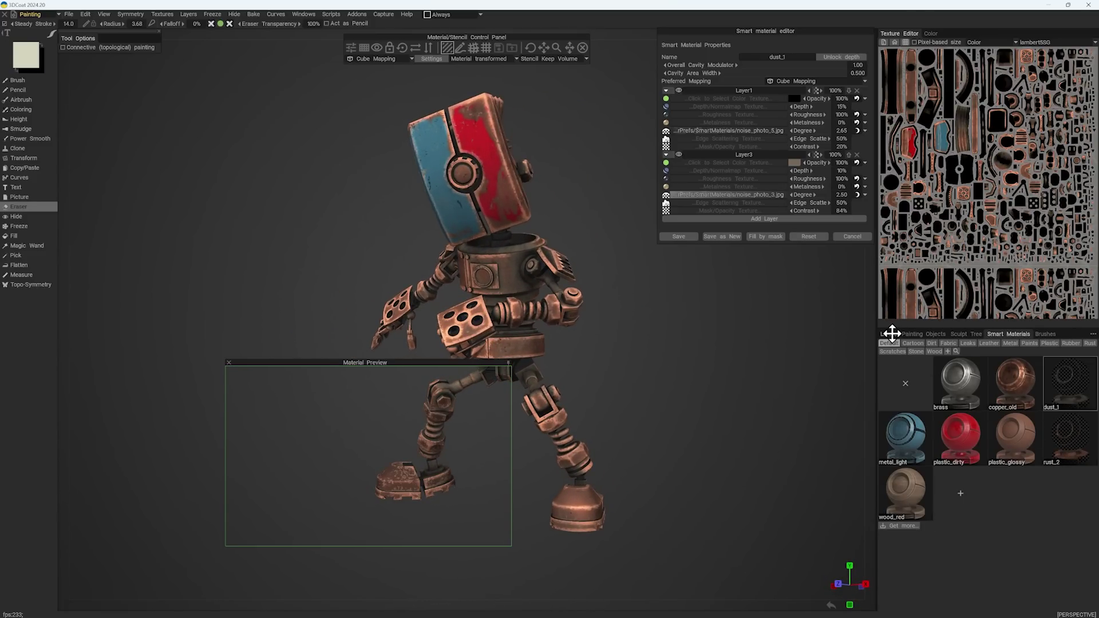
{"action": "left_click", "coordinate": [888, 333]}
{"action": "left_click", "coordinate": [851, 236]}
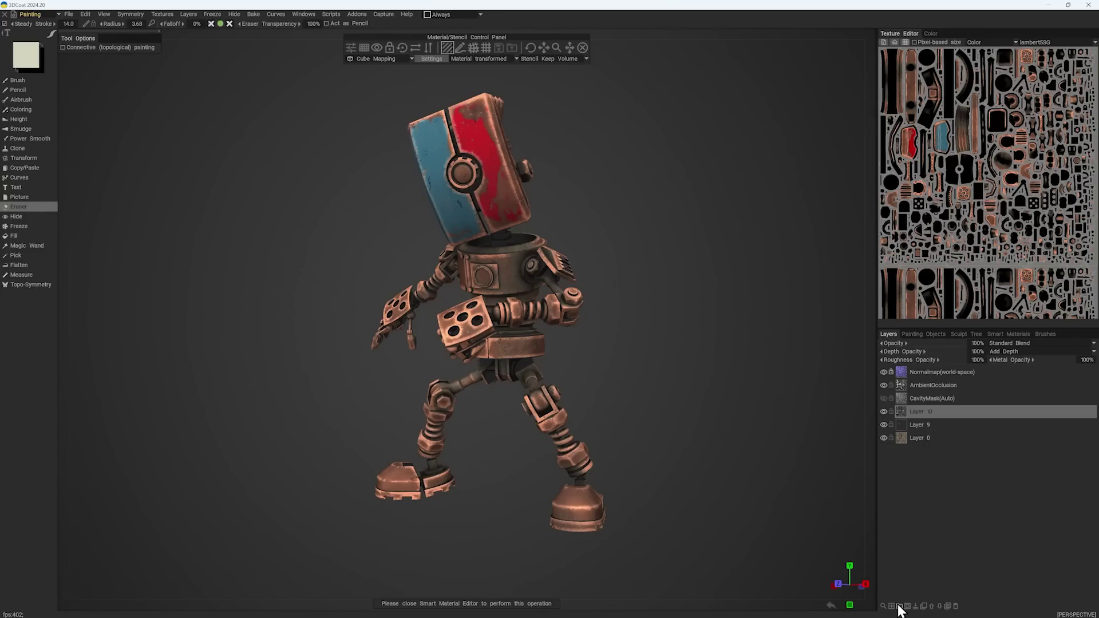
Step: Preview the rust_2 smart material on the robot with an overall cavity modulator of 7.28 and a cavity area width of 0.250
{"action": "left_click", "coordinate": [1009, 334]}
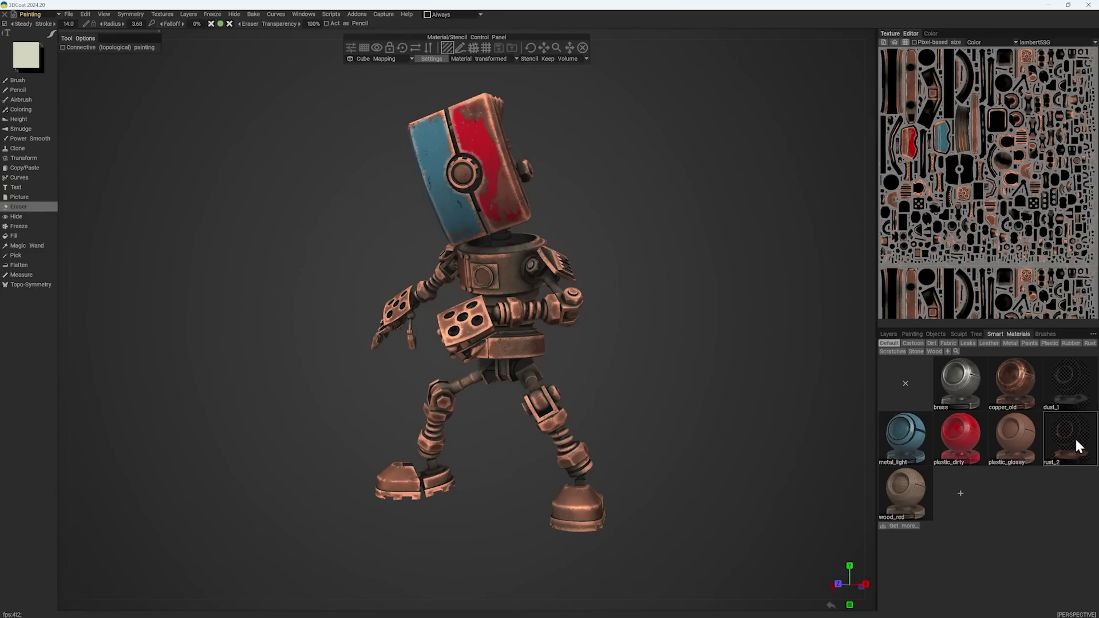
{"action": "double_click", "coordinate": [1076, 447]}
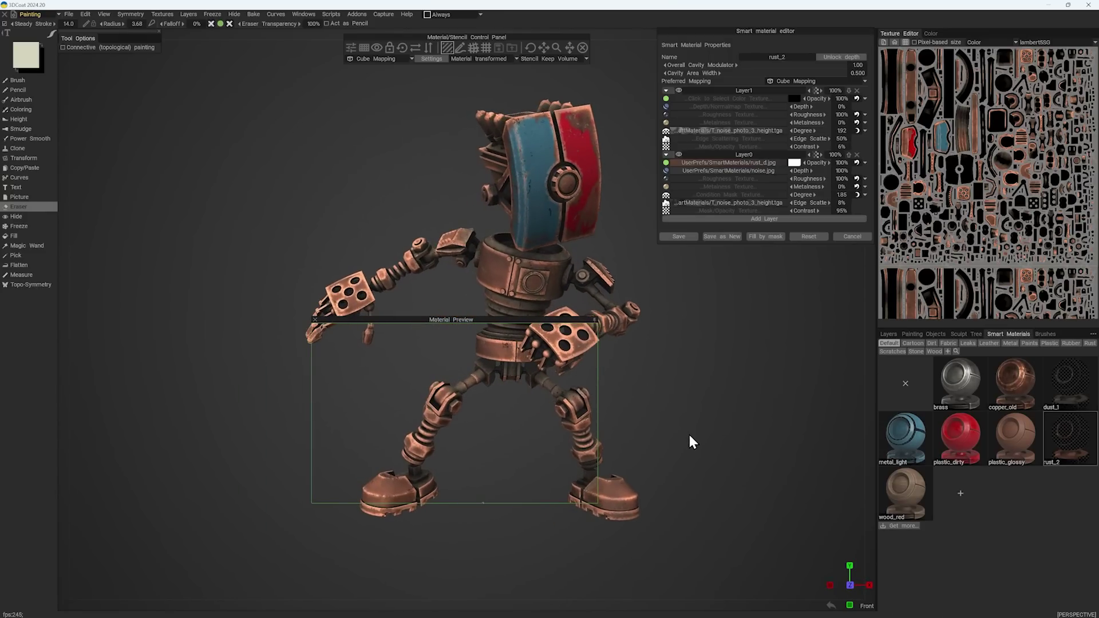
{"action": "left_click_drag", "start_coordinate": [691, 441], "coordinate": [783, 551]}
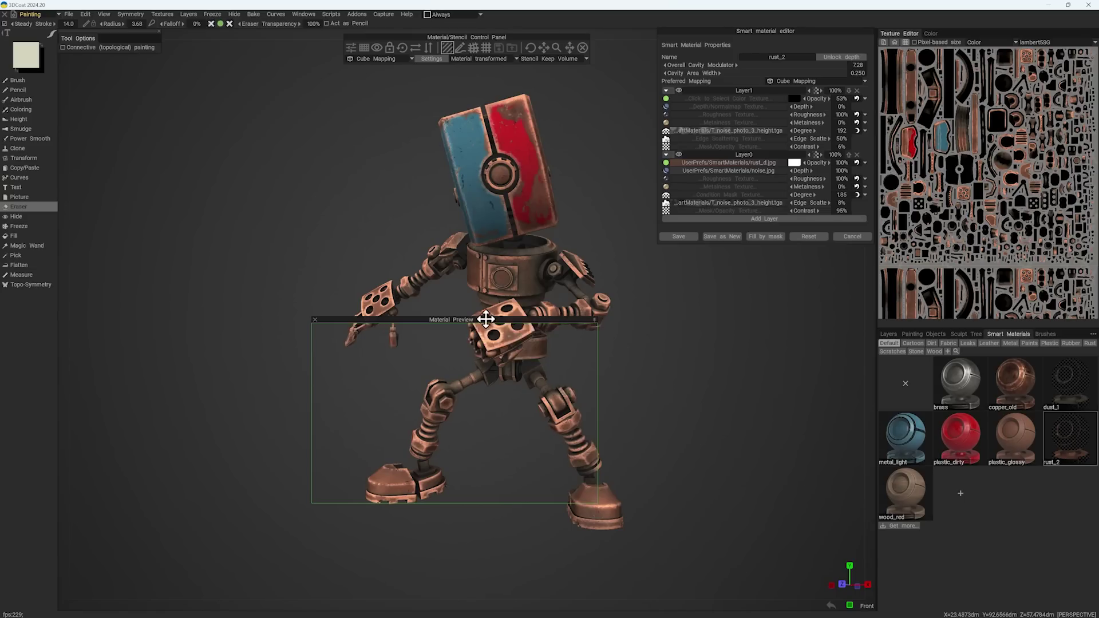
{"action": "left_click_drag", "start_coordinate": [477, 320], "coordinate": [422, 407]}
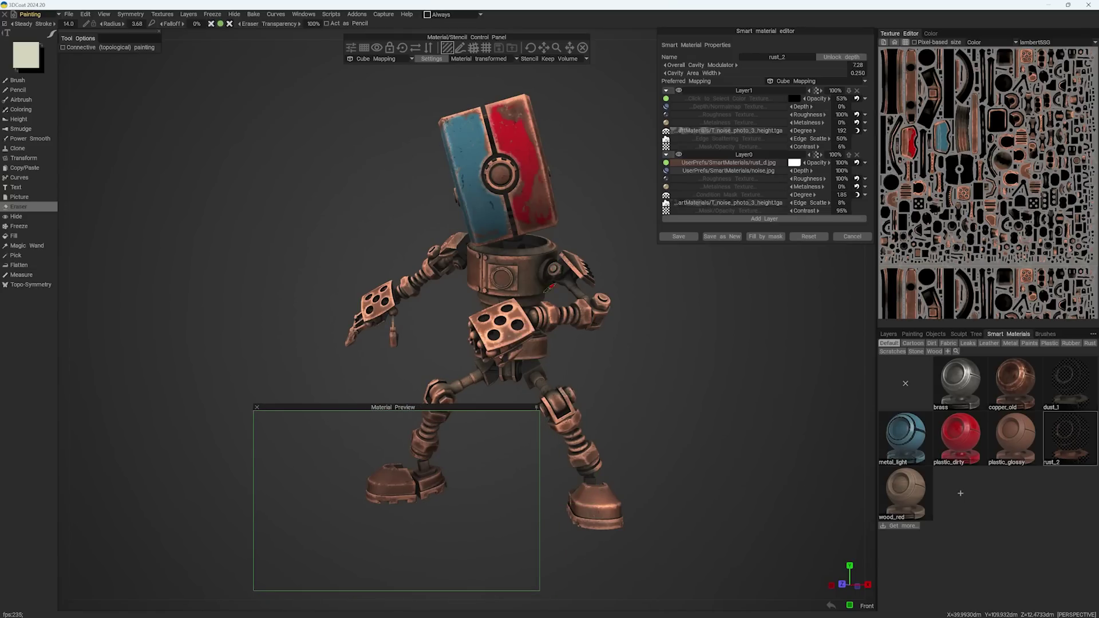
{"action": "key", "text": "Escape"}
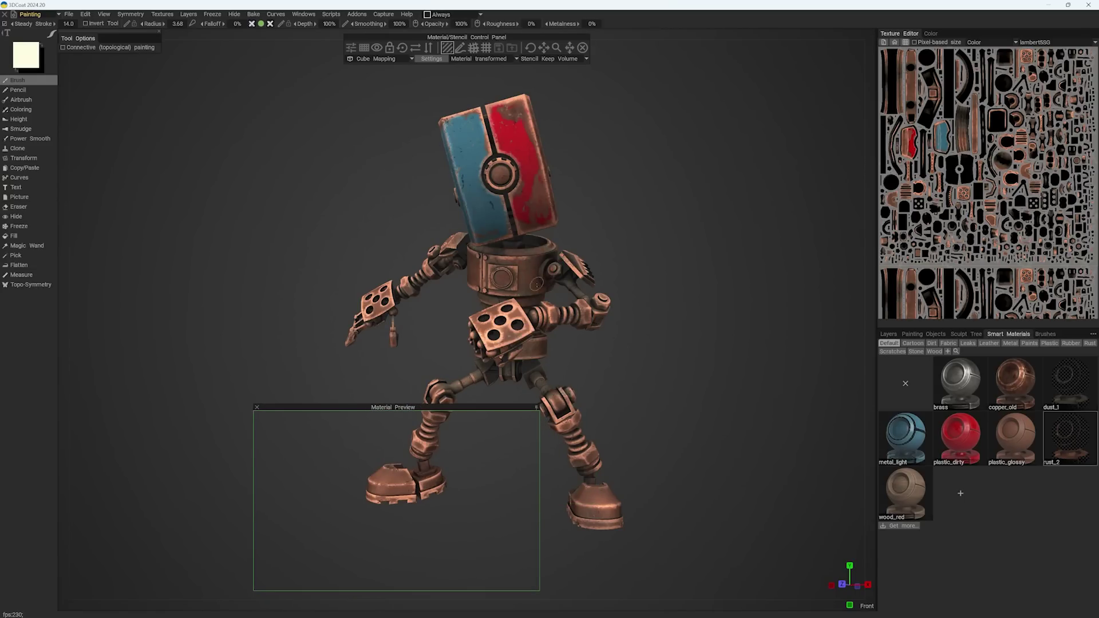
Step: Choose metal_gun_old from the Metal smart materials and paint the robot's round elbow joint with it
{"action": "left_click", "coordinate": [1008, 342]}
{"action": "left_click", "coordinate": [1012, 342]}
{"action": "scroll", "coordinate": [1034, 451], "scroll_direction": "down", "scroll_amount": 1}
{"action": "left_click", "coordinate": [968, 447]}
{"action": "left_click_drag", "start_coordinate": [572, 435], "coordinate": [478, 440]}
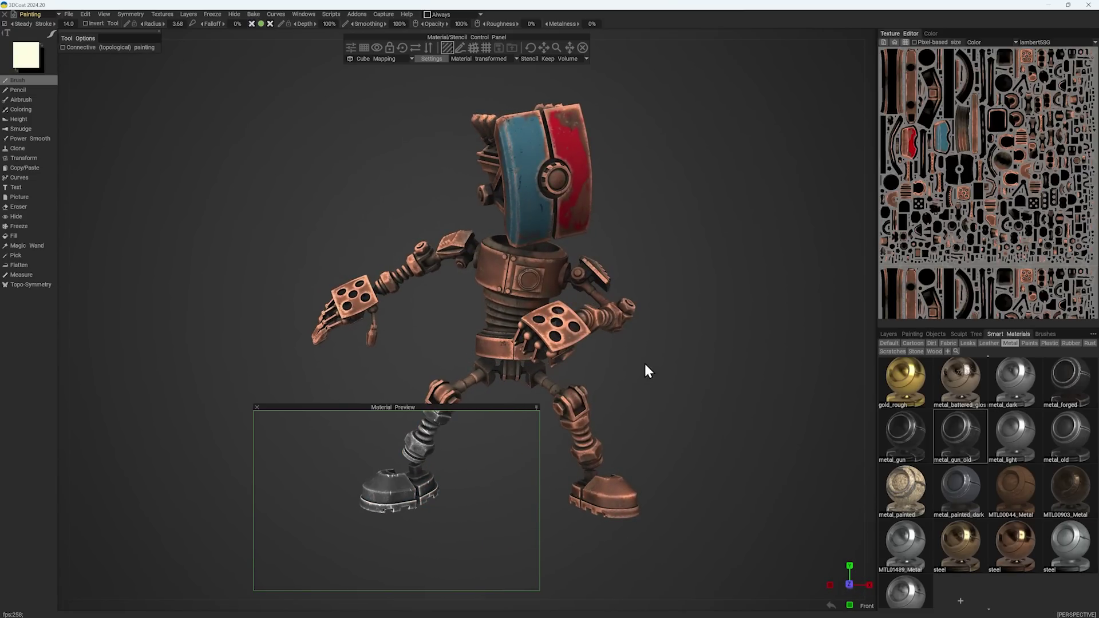
{"action": "left_click_drag", "start_coordinate": [640, 359], "coordinate": [613, 343]}
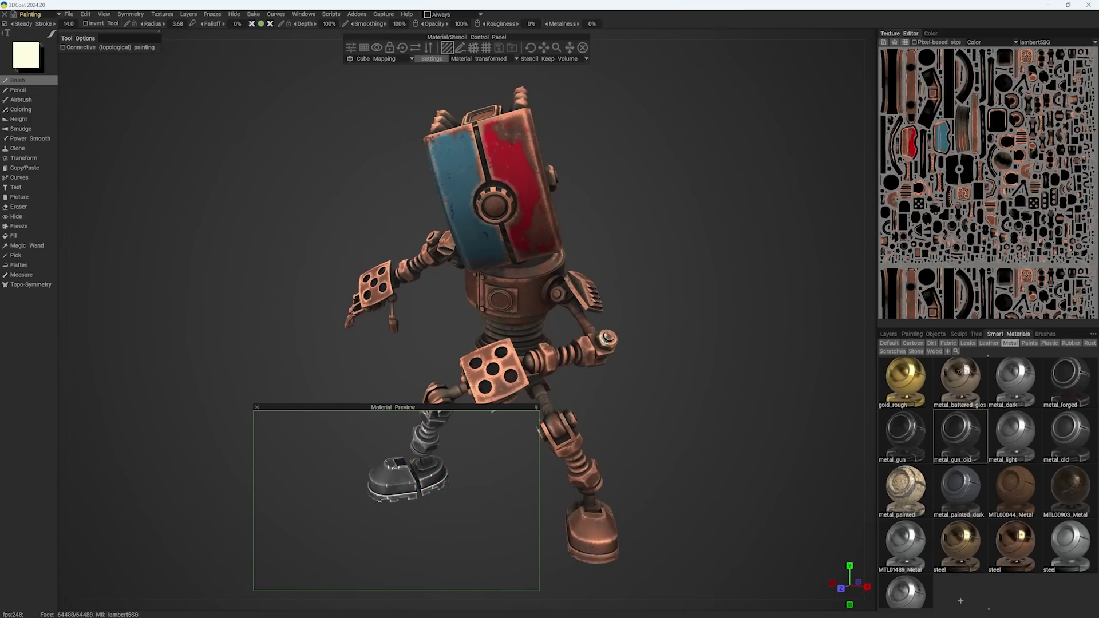
{"action": "left_click_drag", "start_coordinate": [691, 435], "coordinate": [567, 429]}
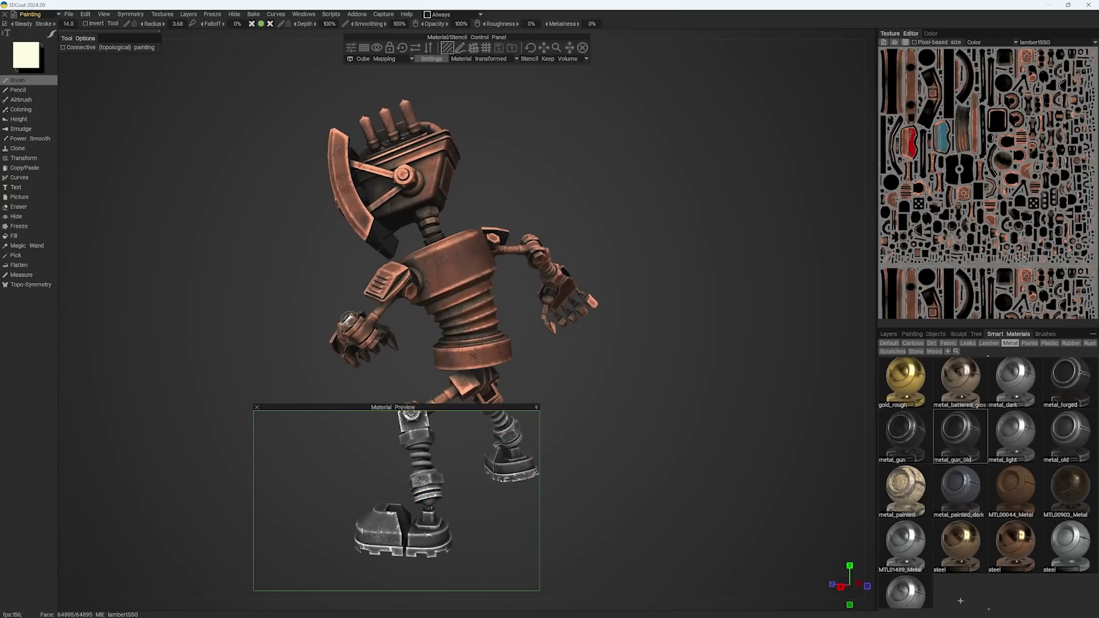
Step: Paint the robot's foot with the metal_gun_old material, working around it from several sides
{"action": "left_click_drag", "start_coordinate": [658, 426], "coordinate": [735, 449]}
{"action": "left_click_drag", "start_coordinate": [674, 403], "coordinate": [702, 410], "text": "shift"}
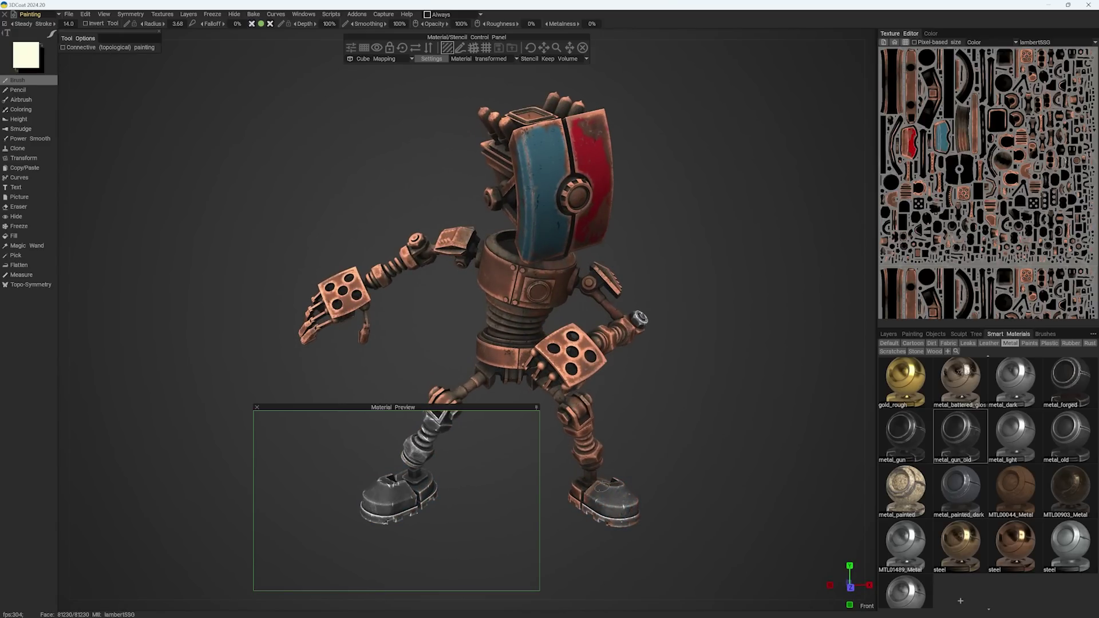
{"action": "left_click_drag", "start_coordinate": [610, 490], "coordinate": [596, 520], "text": "shift"}
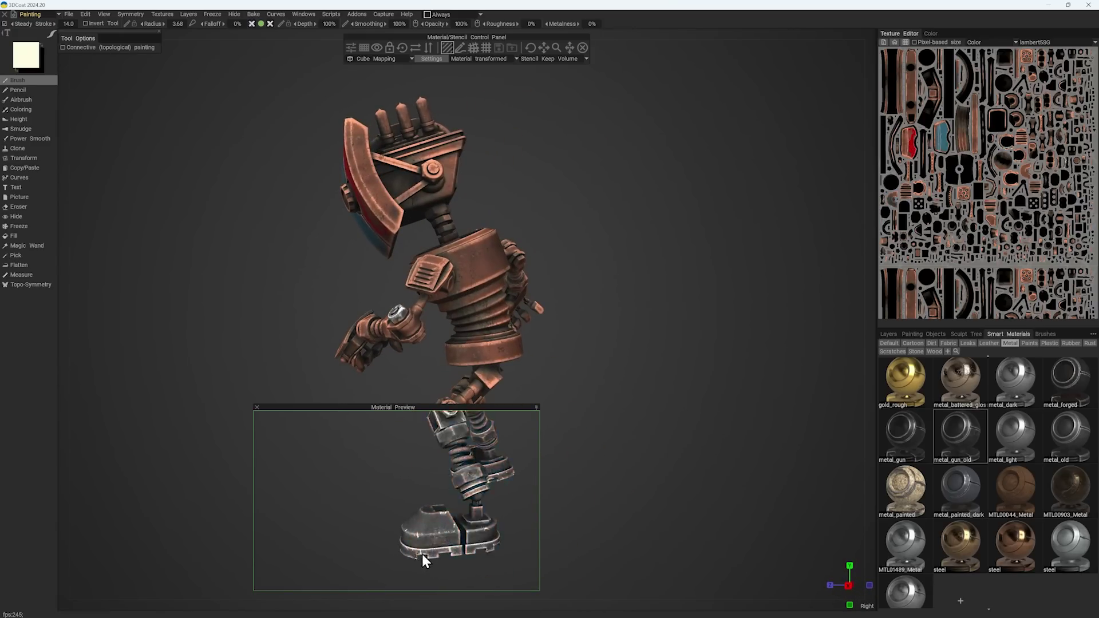
{"action": "left_click_drag", "start_coordinate": [454, 529], "coordinate": [738, 515], "text": "shift"}
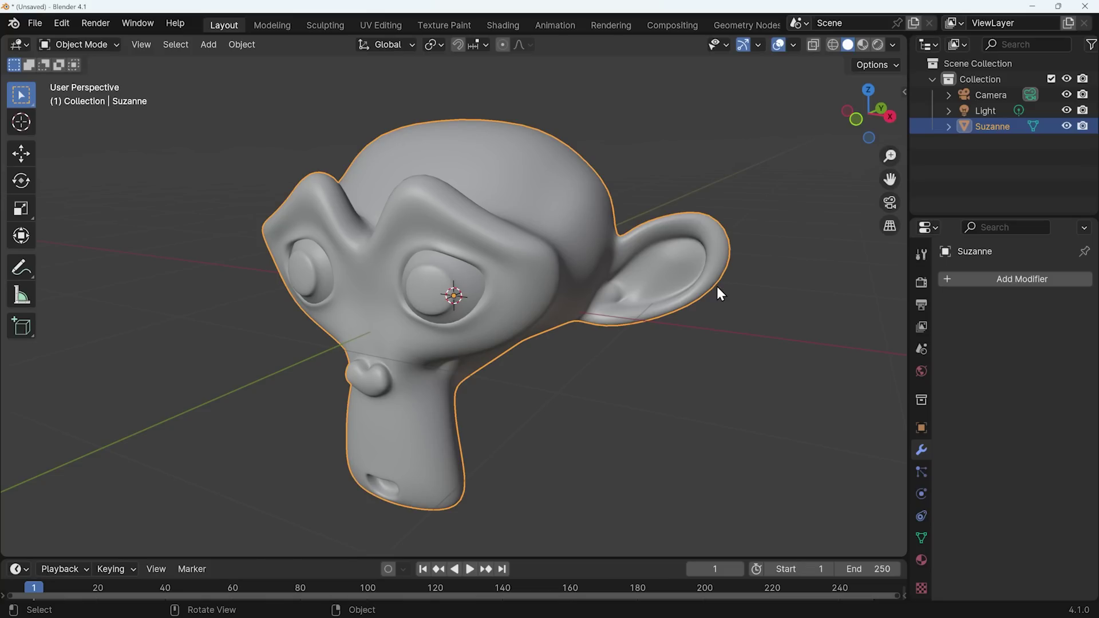
Step: Send Suzanne to 3DCoat for Per-Pixel Painting through the 3D-Coat Applink and accept the import with 2048 textures
{"action": "key", "text": "n"}
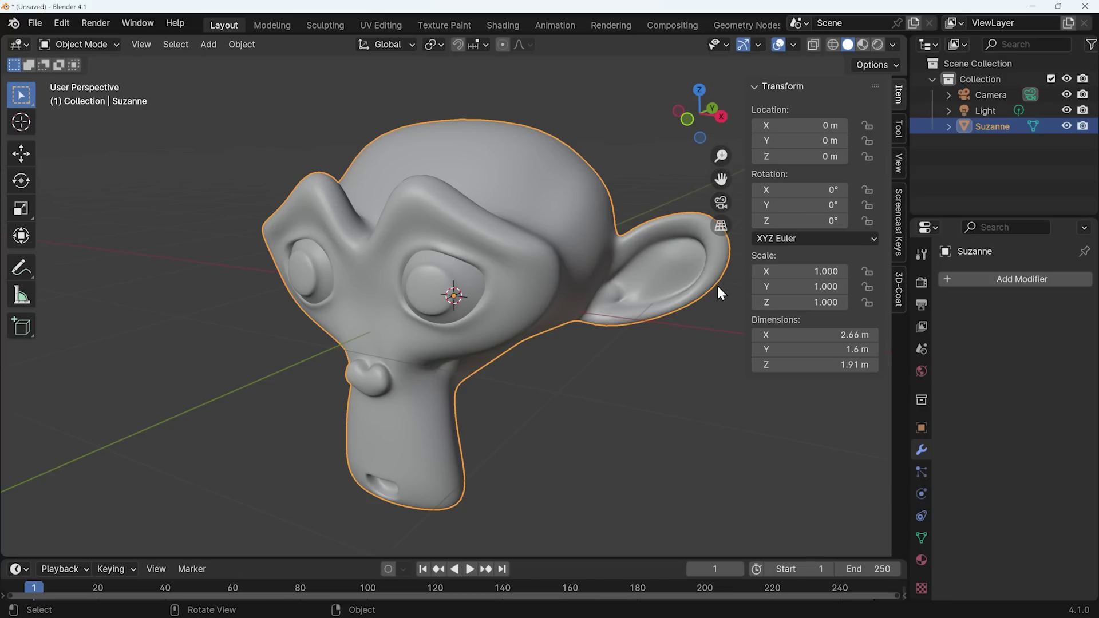
{"action": "left_click", "coordinate": [899, 291]}
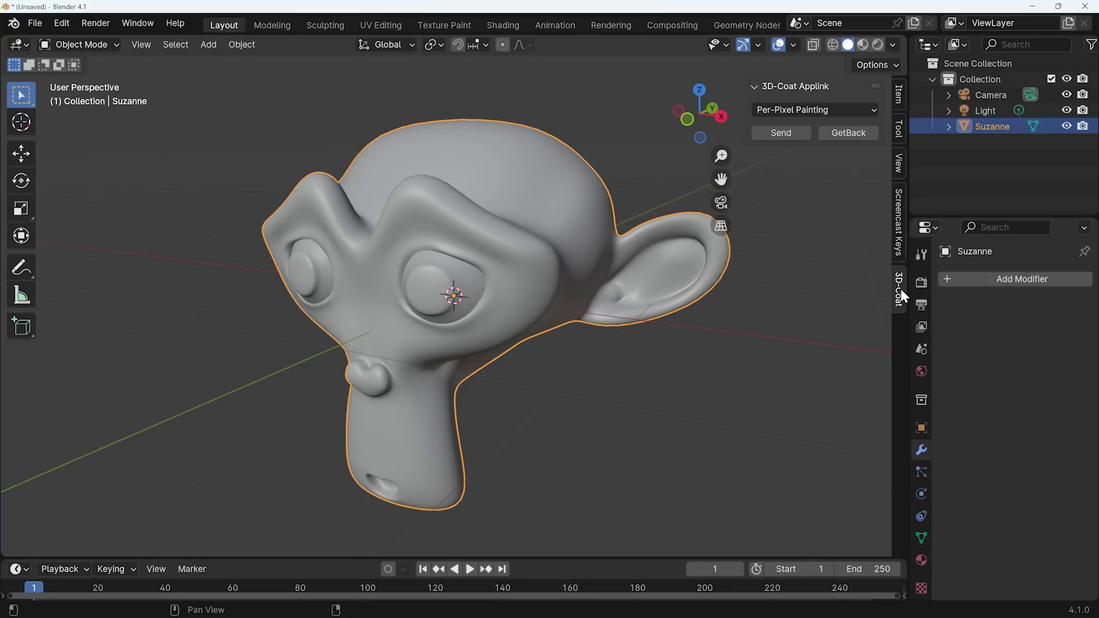
{"action": "left_click", "coordinate": [783, 135]}
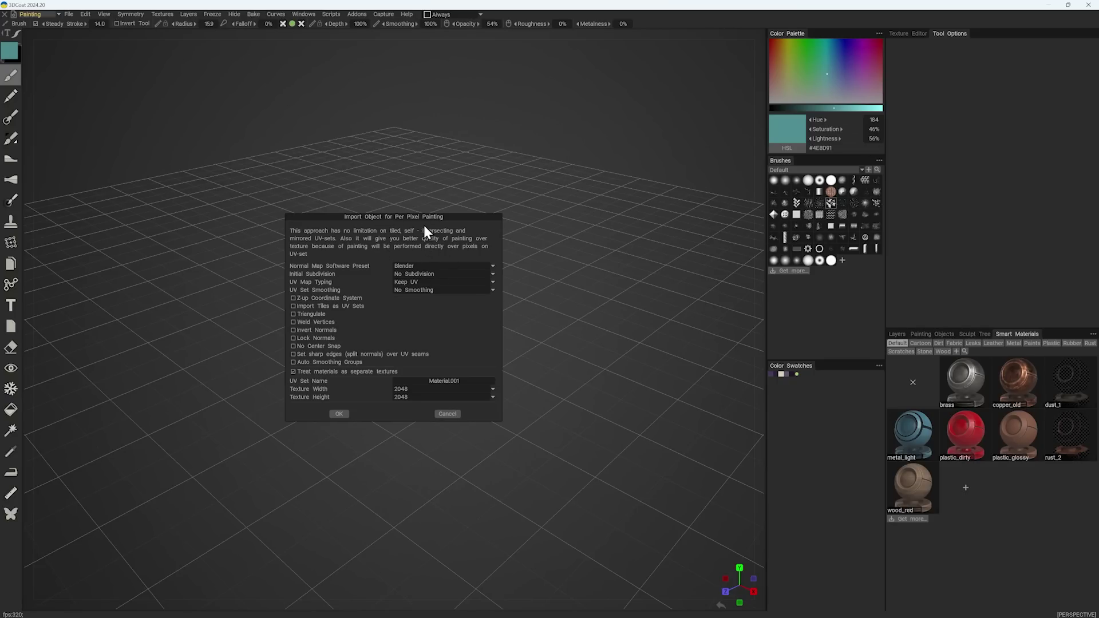
{"action": "left_click", "coordinate": [492, 388]}
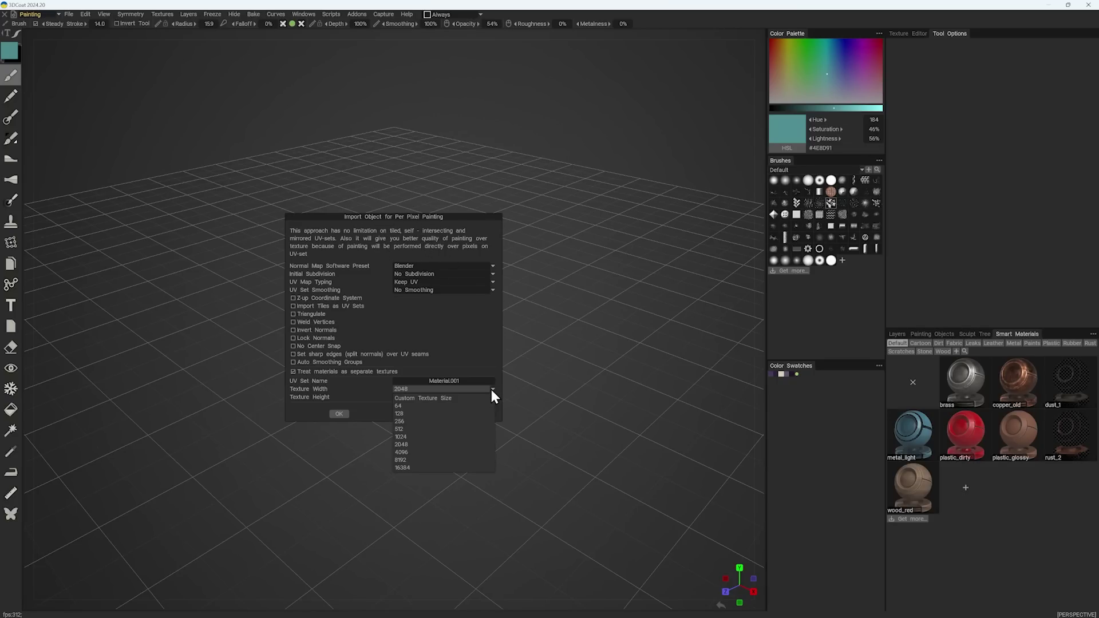
{"action": "left_click", "coordinate": [339, 413]}
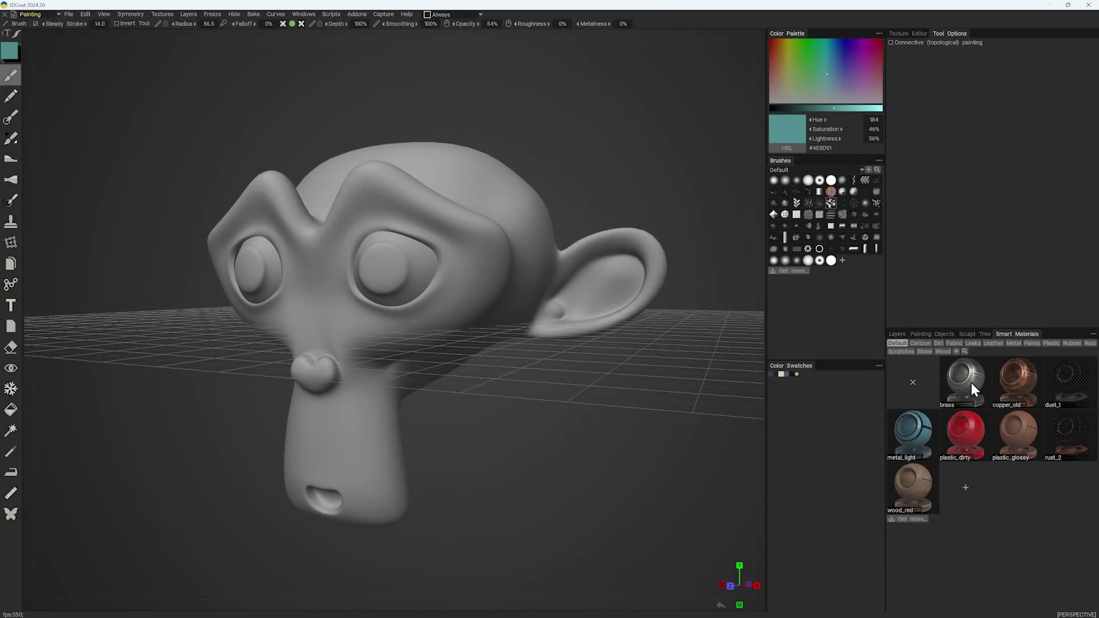
Step: Choose the brass smart material and calculate the curvature/cavity layer it requires
{"action": "left_click", "coordinate": [970, 382]}
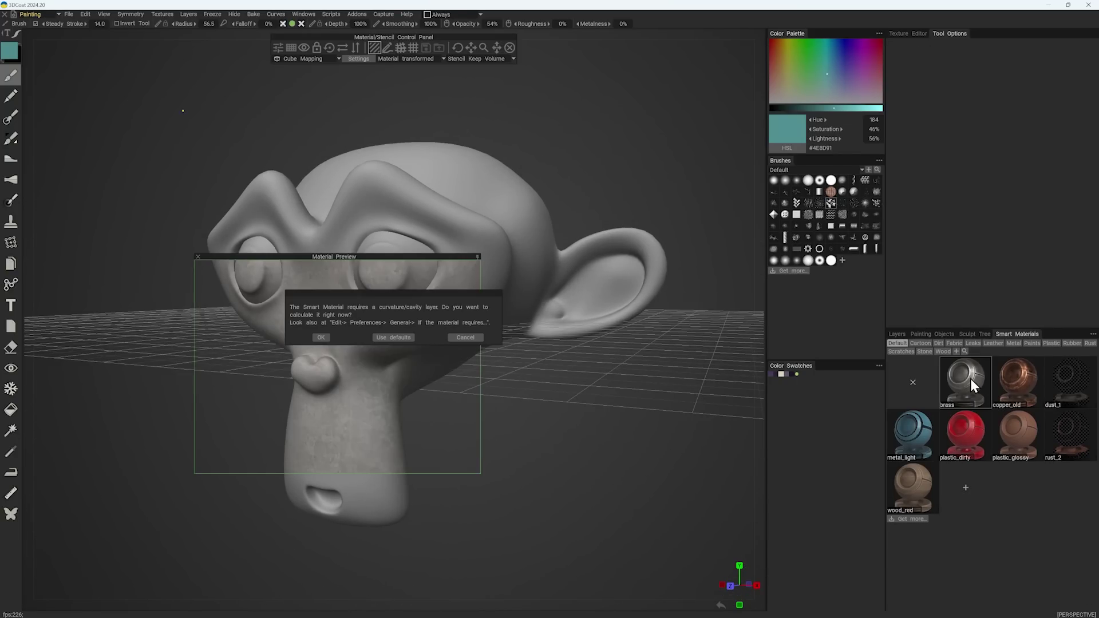
{"action": "left_click", "coordinate": [321, 338]}
{"action": "left_click", "coordinate": [338, 347]}
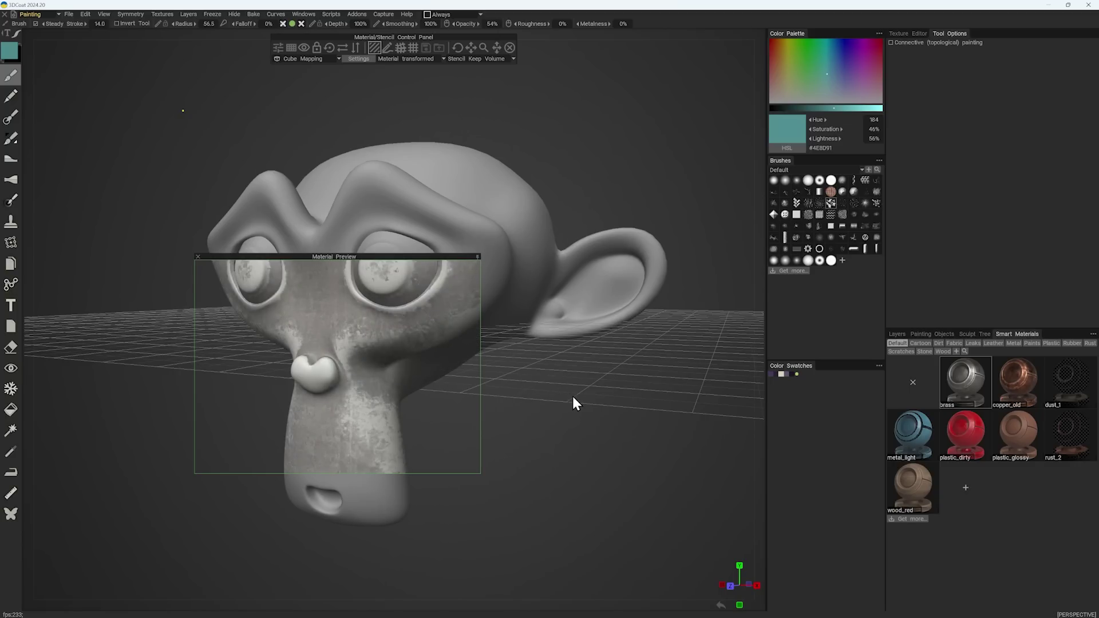
Step: Fill the entire layer on the monkey head with the blue metal_light smart material
{"action": "left_click_drag", "start_coordinate": [483, 387], "coordinate": [865, 430]}
{"action": "left_click", "coordinate": [912, 431]}
{"action": "right_click", "coordinate": [908, 424]}
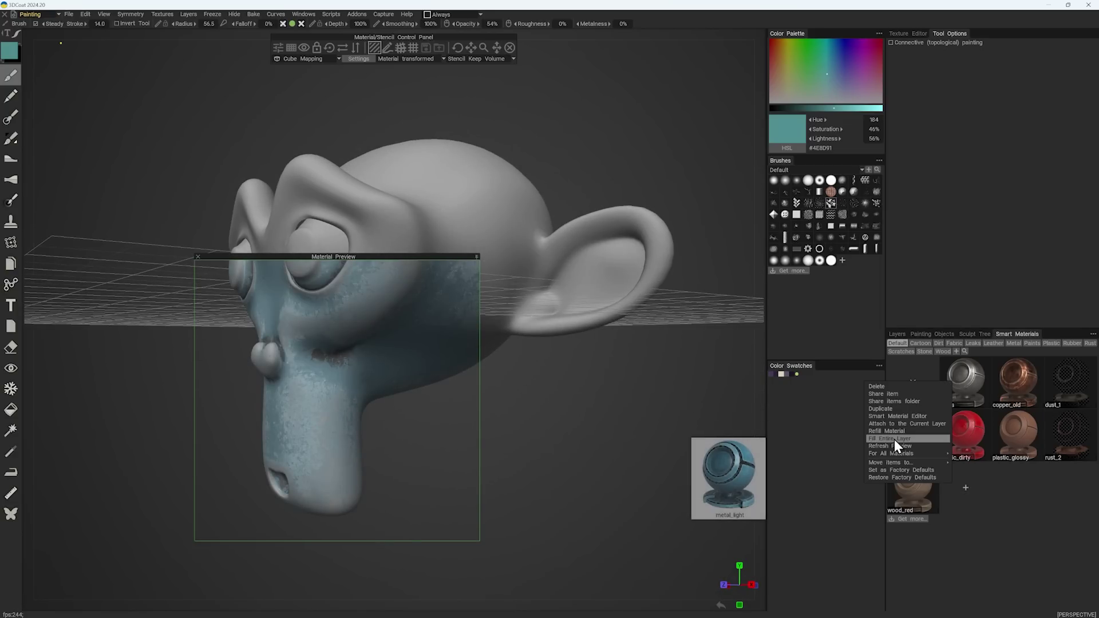
{"action": "left_click", "coordinate": [894, 438]}
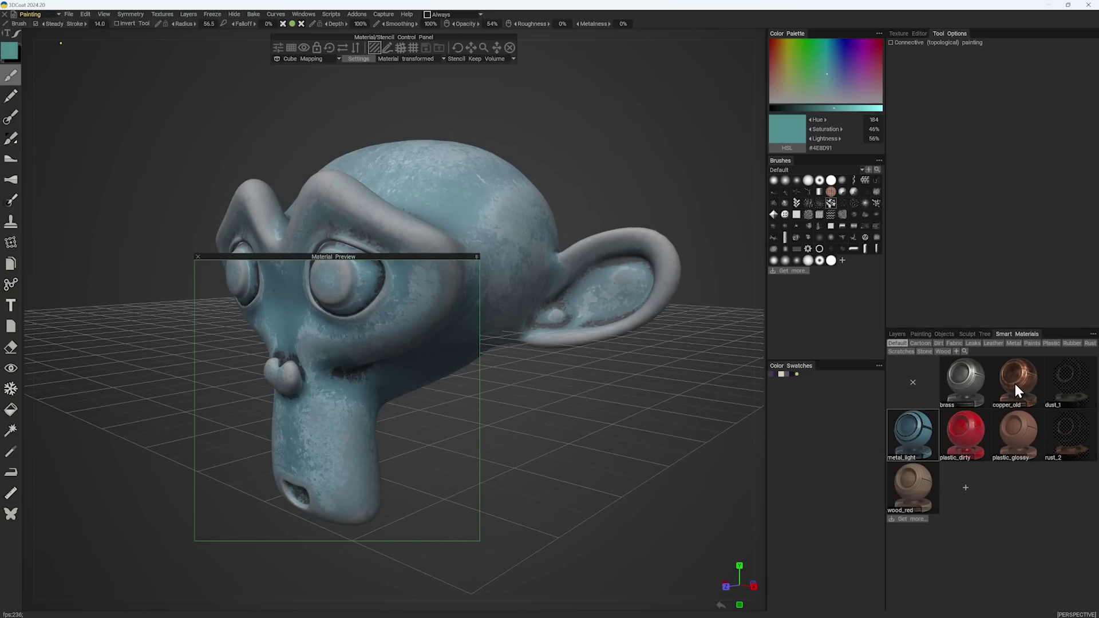
Step: Choose the copper_old smart material and calculate ambient occlusion into a new layer with sphere light sources
{"action": "left_click", "coordinate": [1014, 383]}
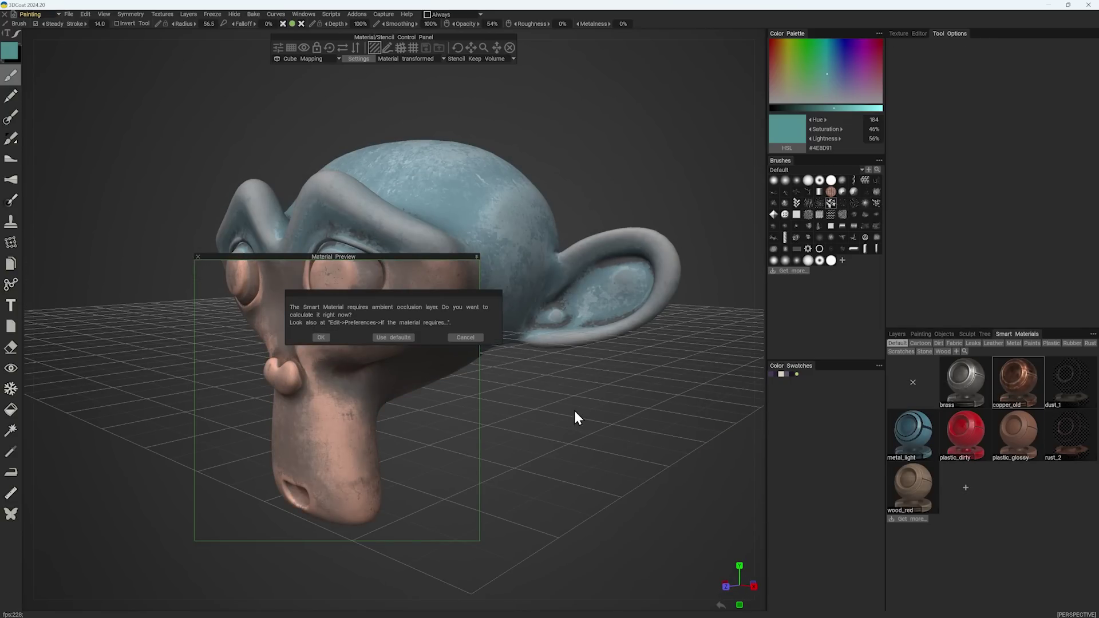
{"action": "left_click", "coordinate": [322, 338]}
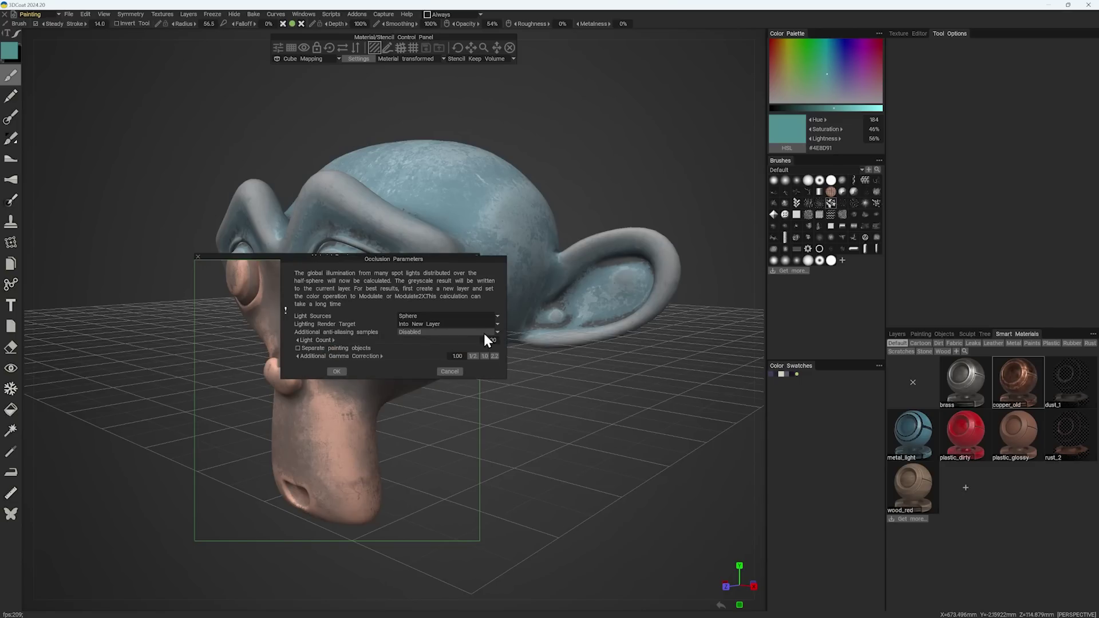
{"action": "left_click", "coordinate": [337, 372]}
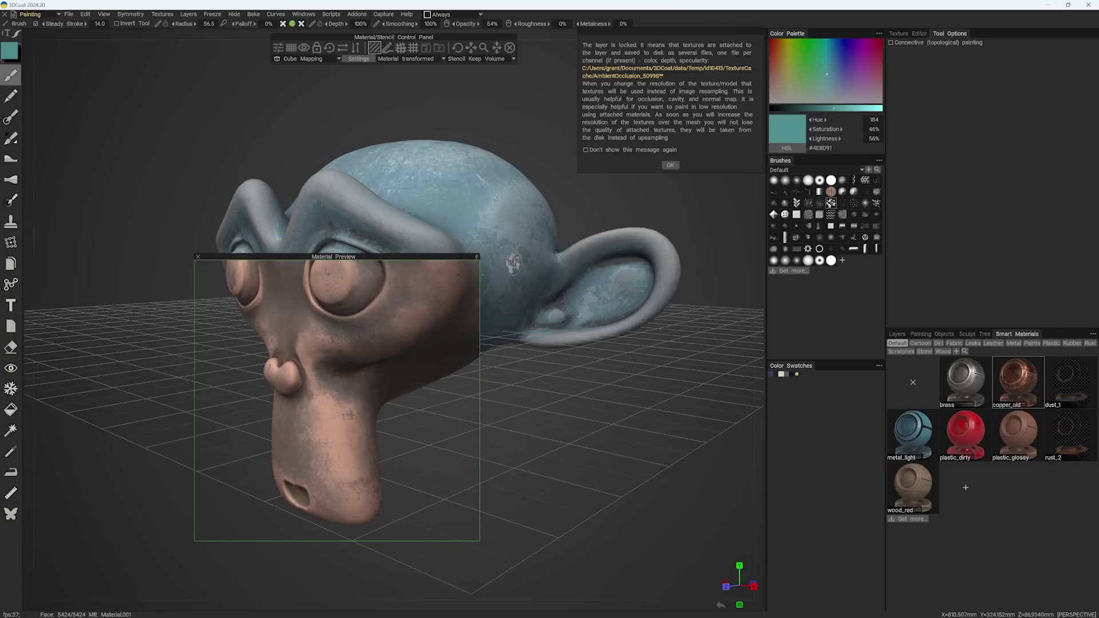
Step: Paint copper patches on the side of the monkey's head and inner ear, raising the brush opacity to 100%
{"action": "mouse_move", "coordinate": [524, 260]}
{"action": "left_mouse_down"}
{"action": "mouse_move", "coordinate": [618, 297]}
{"action": "mouse_move", "coordinate": [509, 256]}
{"action": "mouse_move", "coordinate": [541, 280]}
{"action": "left_mouse_up"}
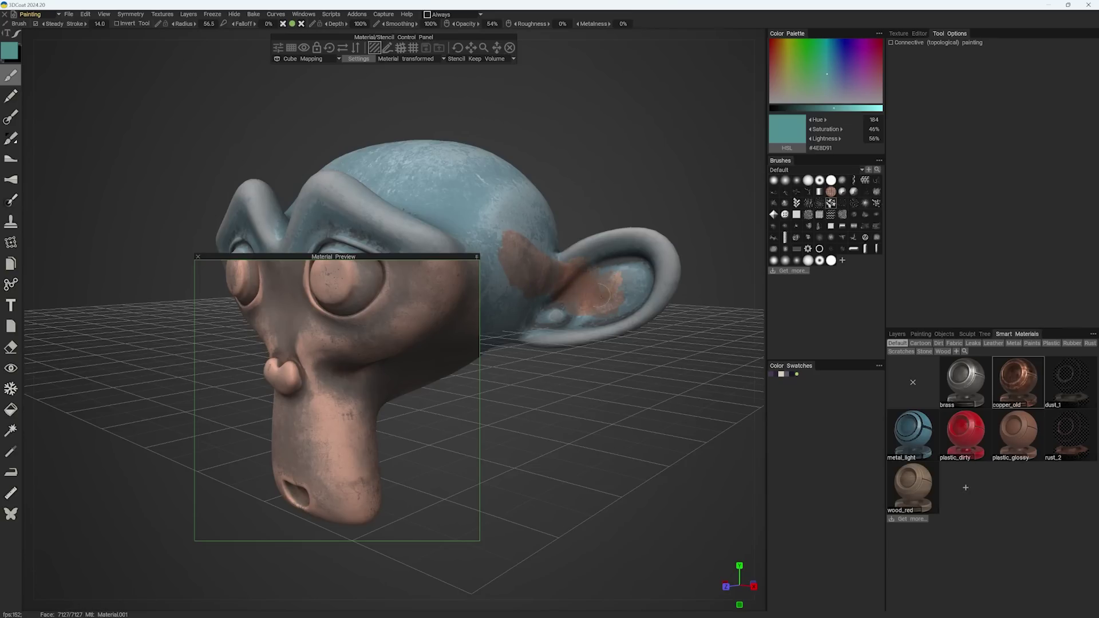
{"action": "left_click_drag", "start_coordinate": [458, 24], "coordinate": [502, 26]}
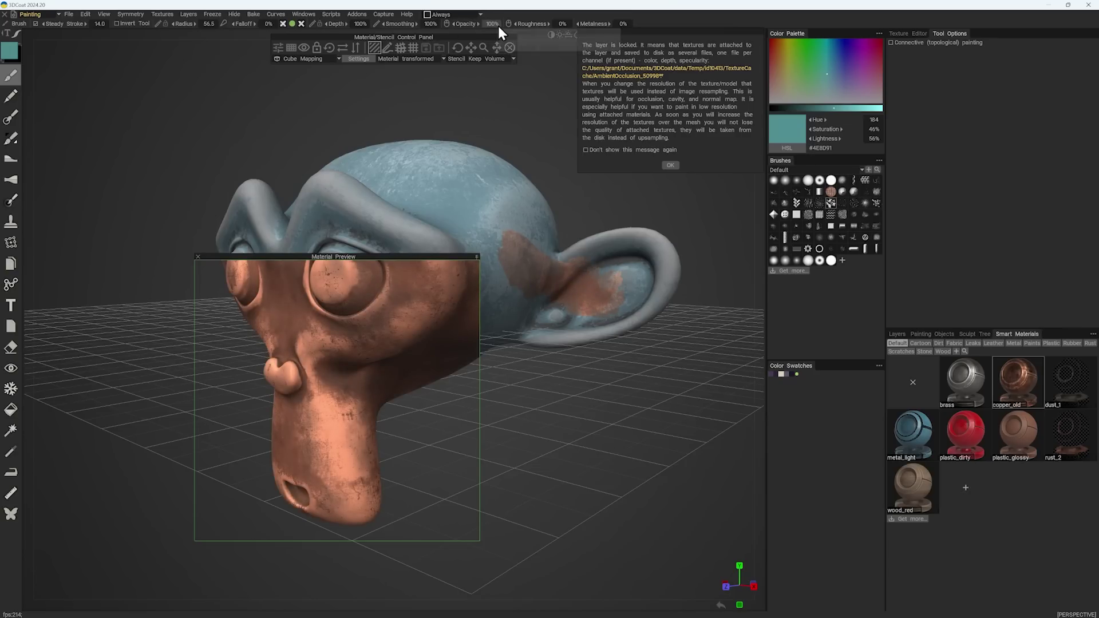
{"action": "mouse_move", "coordinate": [572, 274]}
{"action": "left_mouse_down"}
{"action": "mouse_move", "coordinate": [515, 298]}
{"action": "mouse_move", "coordinate": [517, 237]}
{"action": "mouse_move", "coordinate": [516, 251]}
{"action": "mouse_move", "coordinate": [538, 252]}
{"action": "mouse_move", "coordinate": [565, 277]}
{"action": "mouse_move", "coordinate": [592, 289]}
{"action": "left_mouse_up"}
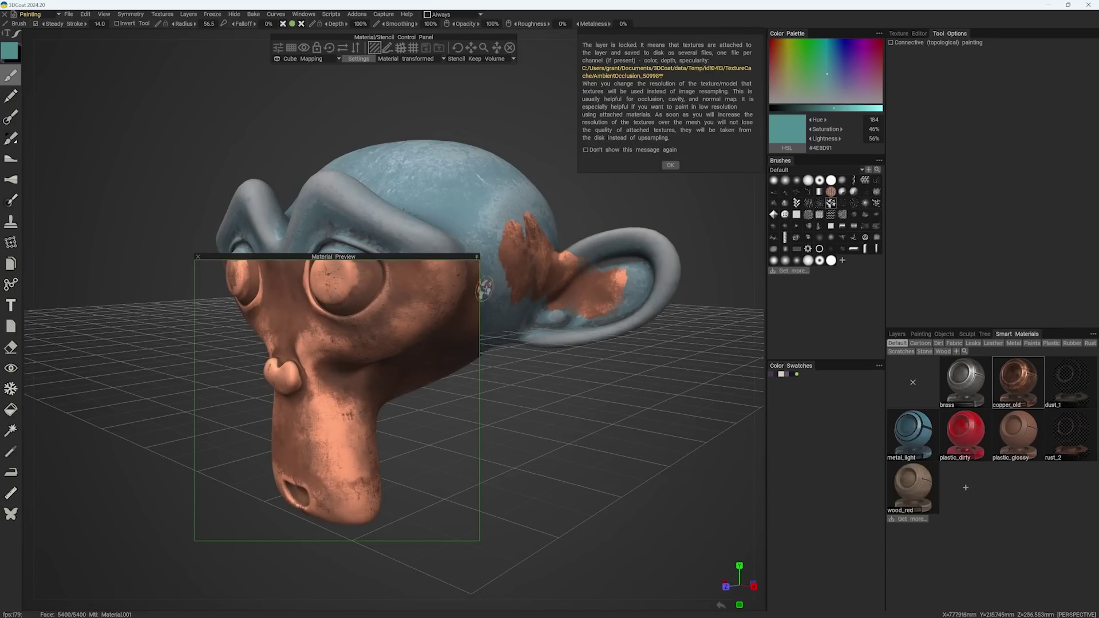
Step: Close the material preview and paint copper patches on the monkey's cheek and around its eye
{"action": "left_click", "coordinate": [197, 256]}
{"action": "left_click", "coordinate": [393, 343]}
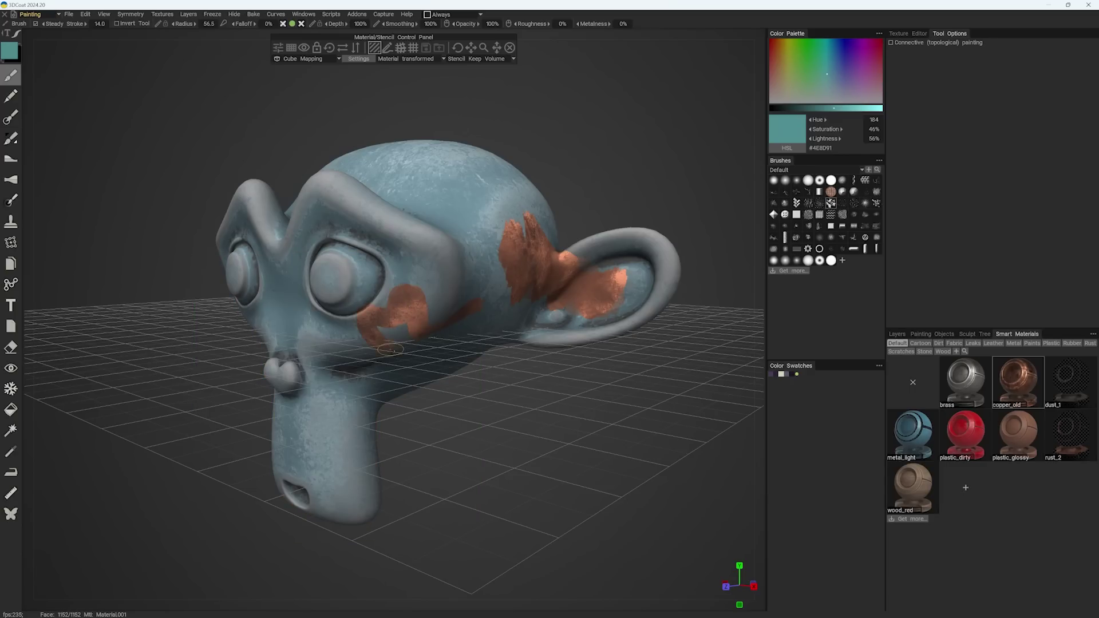
{"action": "mouse_move", "coordinate": [398, 356]}
{"action": "left_mouse_down"}
{"action": "mouse_move", "coordinate": [335, 381]}
{"action": "mouse_move", "coordinate": [304, 269]}
{"action": "mouse_move", "coordinate": [401, 243]}
{"action": "left_mouse_up"}
Step: Export the painted monkey head's geometry and textures with the FBX export units set to Meters
{"action": "left_click", "coordinate": [68, 14]}
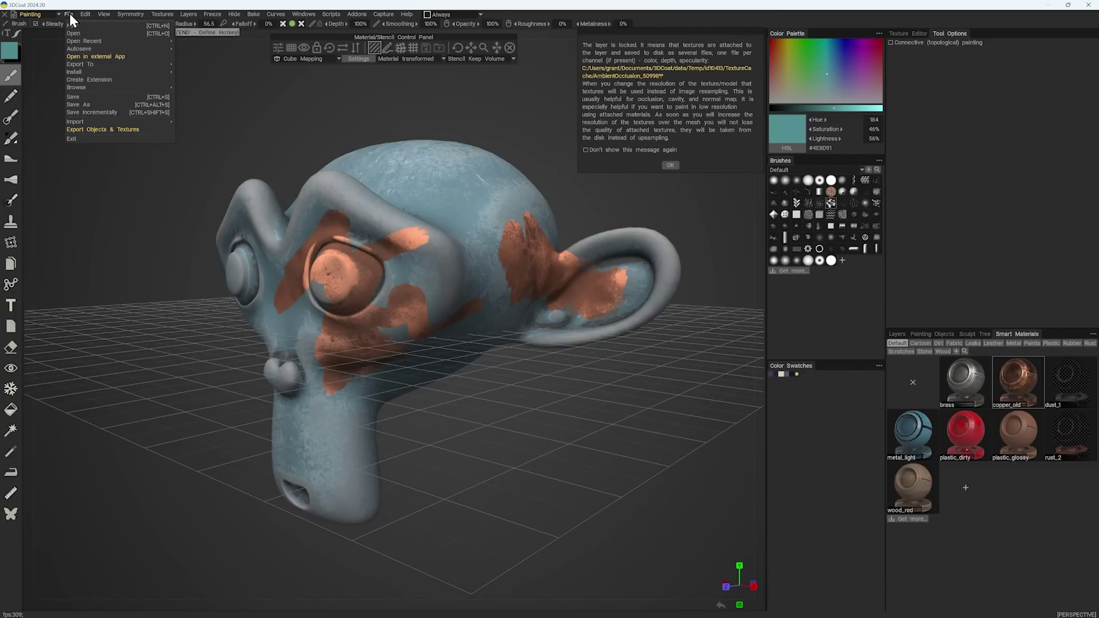
{"action": "left_click", "coordinate": [87, 58]}
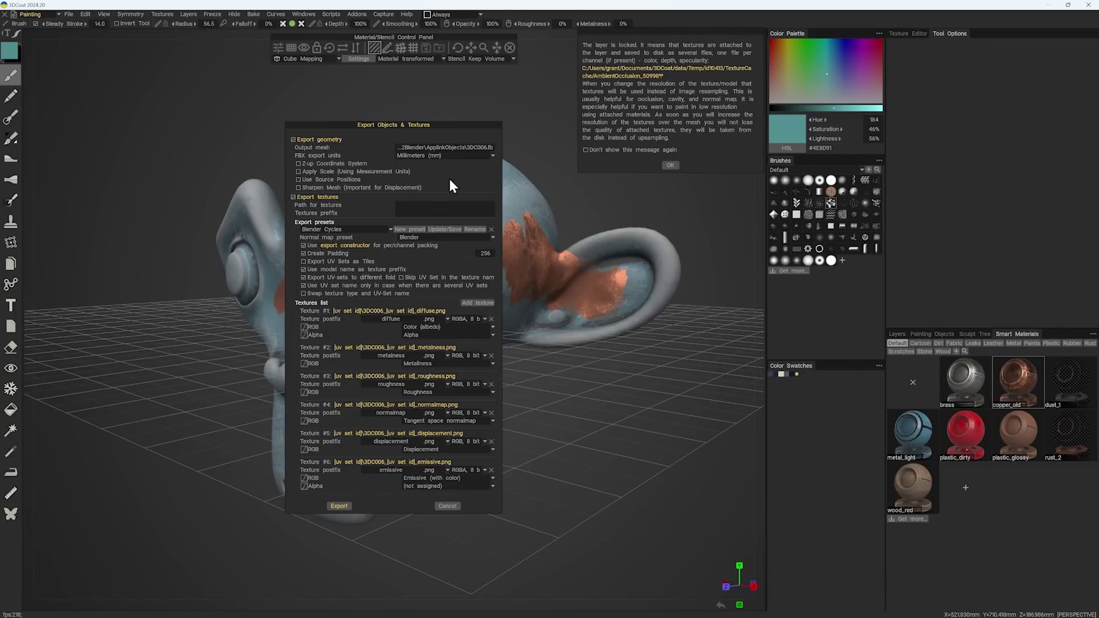
{"action": "left_click", "coordinate": [492, 154]}
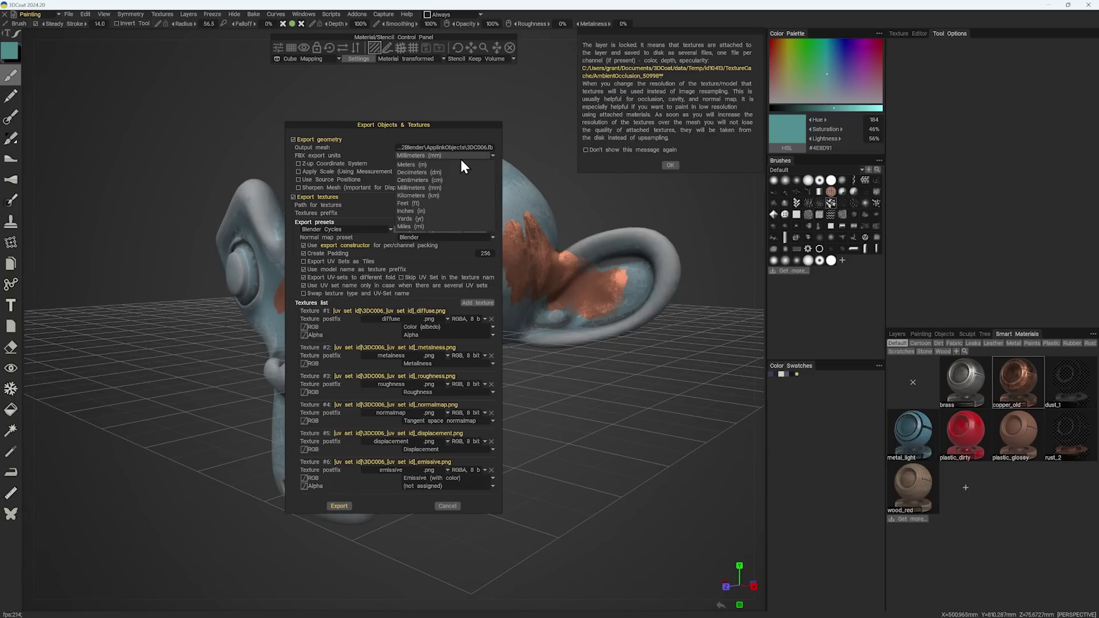
{"action": "left_click", "coordinate": [435, 164]}
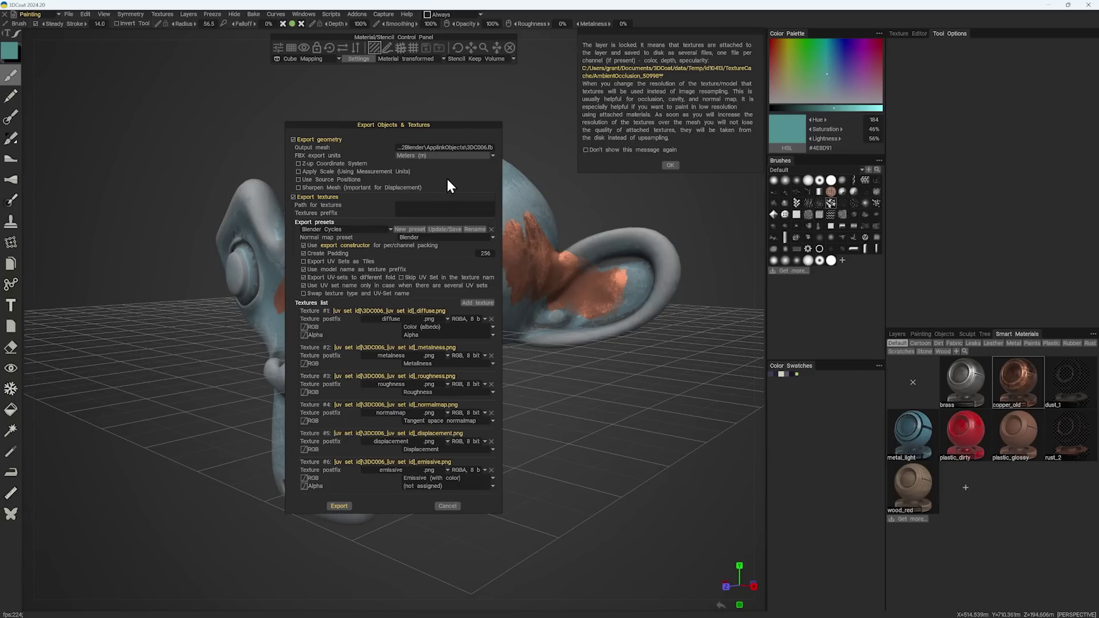
{"action": "left_click", "coordinate": [339, 506]}
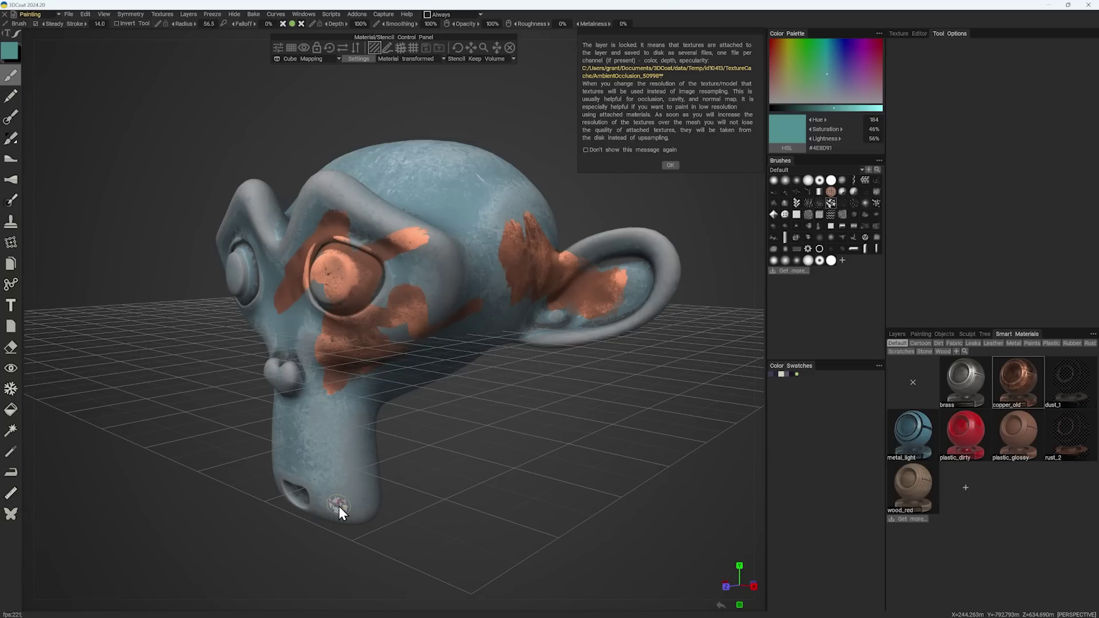
Step: Switch to Blender, bring the painted Suzanne back through the 3D-Coat Applink, and inspect its material and nodes in the Shading workspace
{"action": "key", "text": "alt+Tab"}
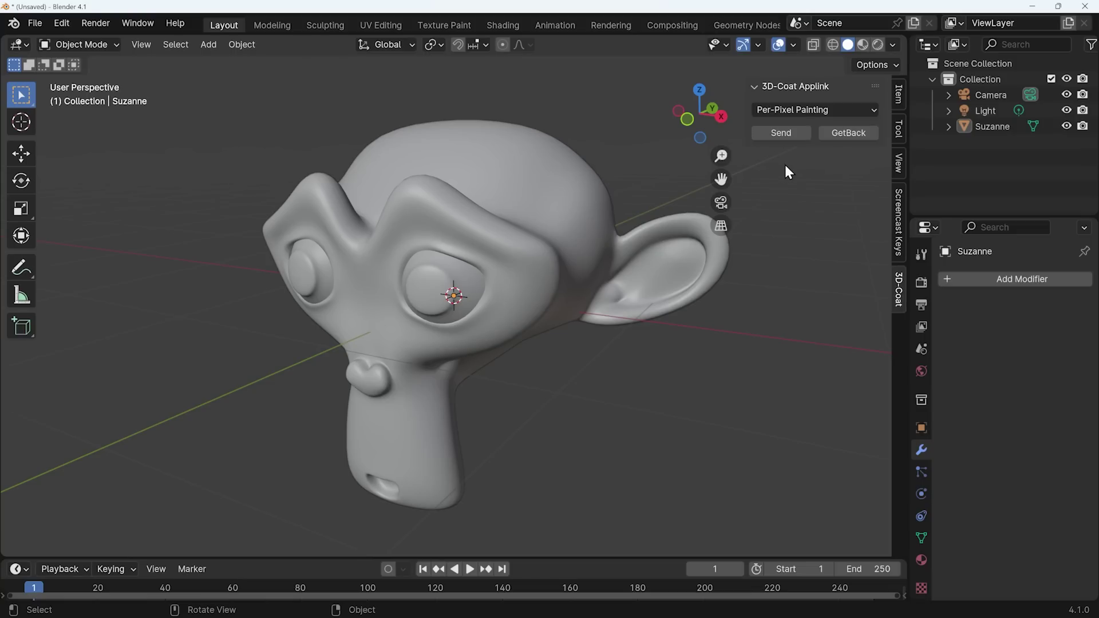
{"action": "left_click", "coordinate": [848, 134]}
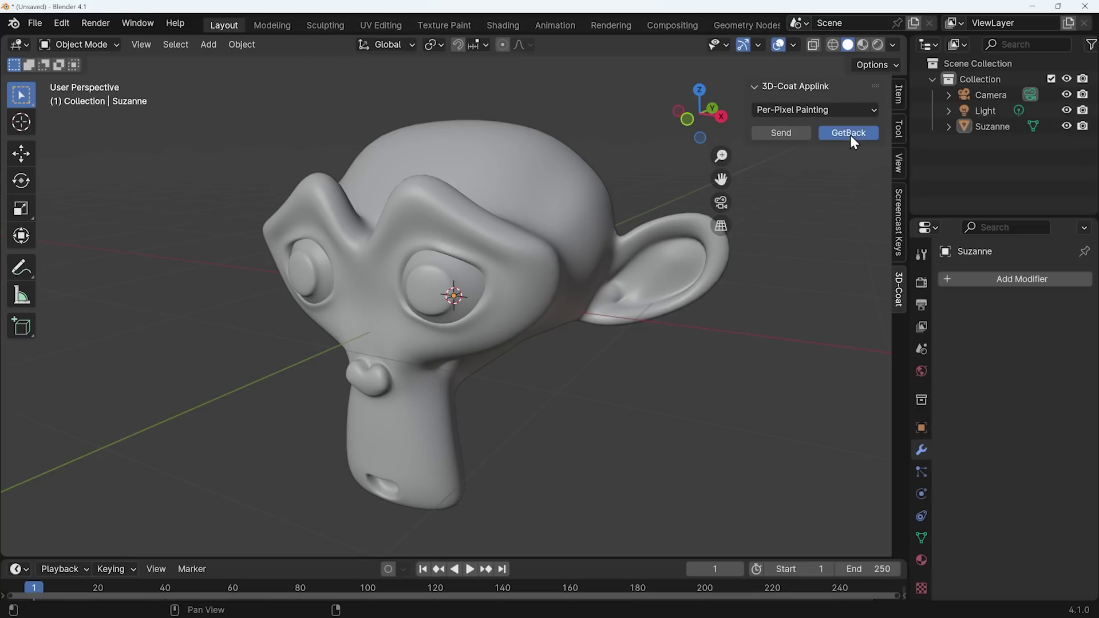
{"action": "left_click", "coordinate": [504, 25]}
{"action": "left_click", "coordinate": [584, 269]}
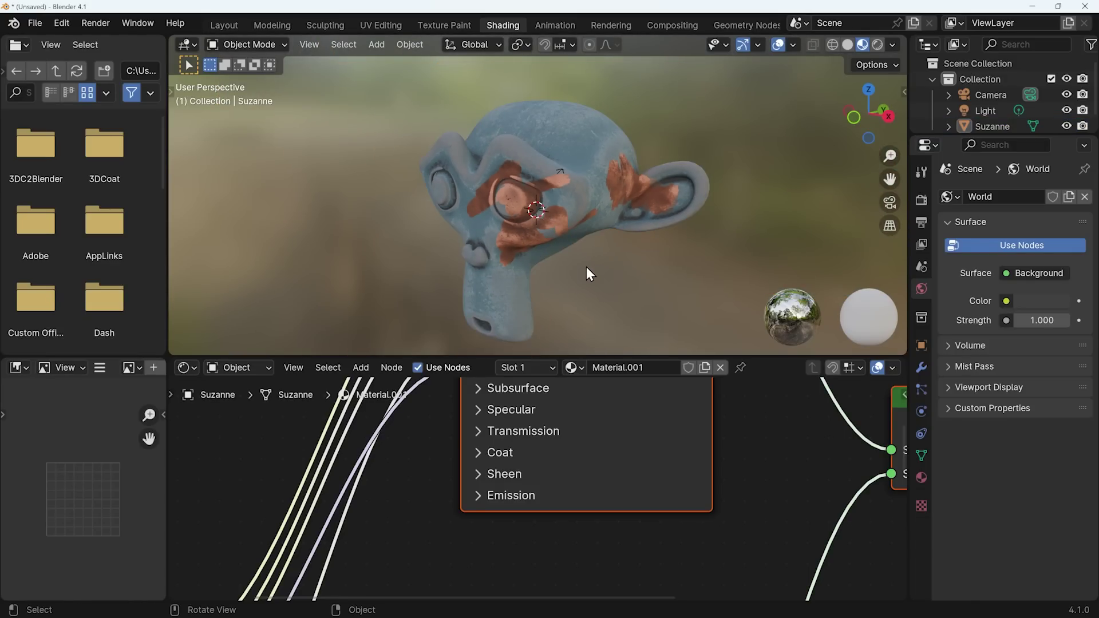
{"action": "mouse_move", "coordinate": [586, 266]}
{"action": "middle_mouse_down"}
{"action": "mouse_move", "coordinate": [675, 241]}
{"action": "mouse_move", "coordinate": [612, 233]}
{"action": "mouse_move", "coordinate": [599, 251]}
{"action": "middle_mouse_up"}
{"action": "scroll", "coordinate": [652, 444], "scroll_direction": "down", "scroll_amount": 5}
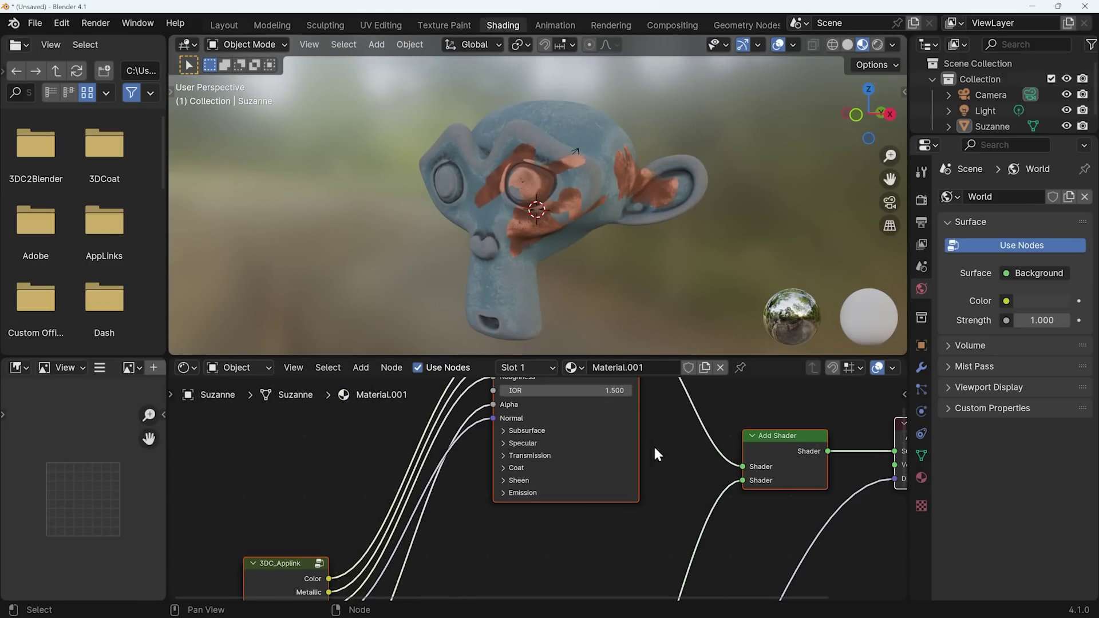
{"action": "middle_click_drag", "start_coordinate": [621, 466], "coordinate": [507, 467]}
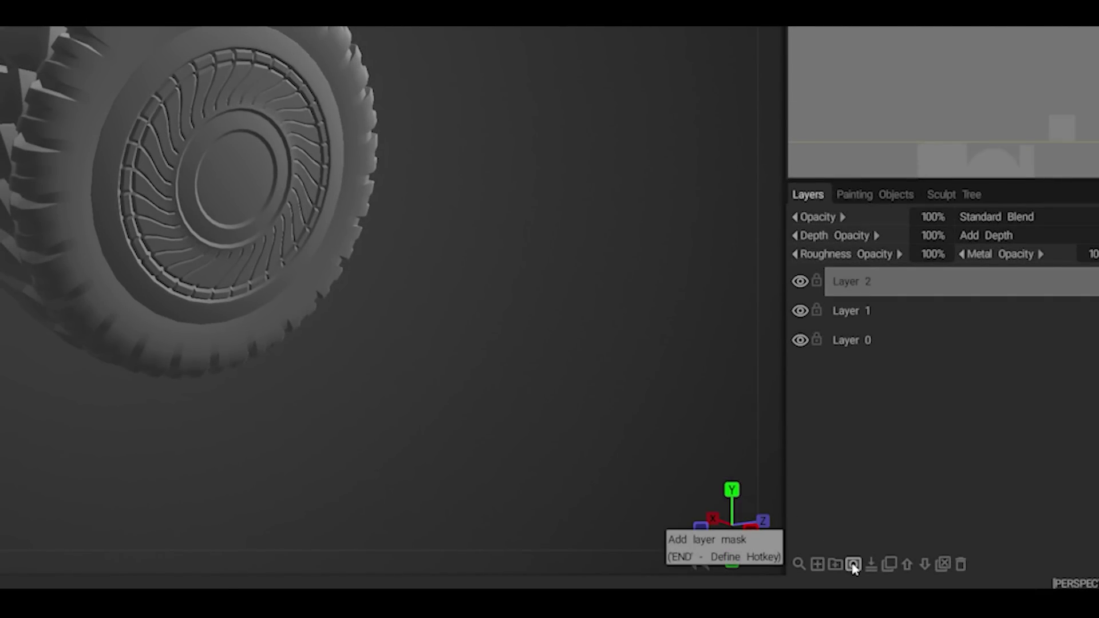
Step: Add a layer mask to Layer 2 of the wheel and raise the layer's opacity to 100%
{"action": "left_click", "coordinate": [853, 565]}
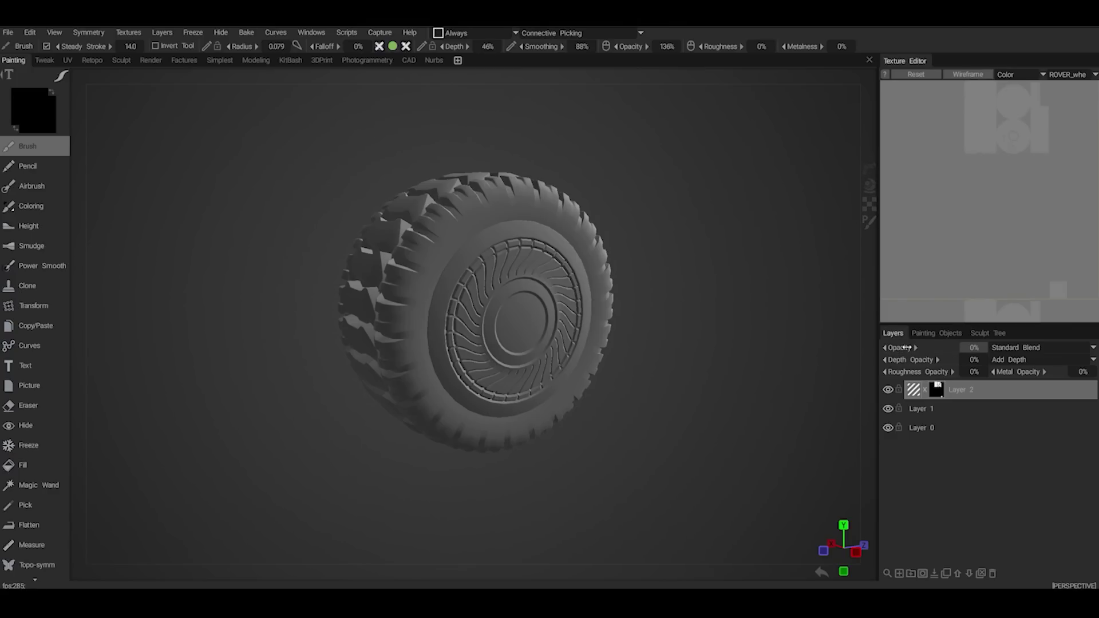
{"action": "left_click_drag", "start_coordinate": [905, 347], "coordinate": [944, 347]}
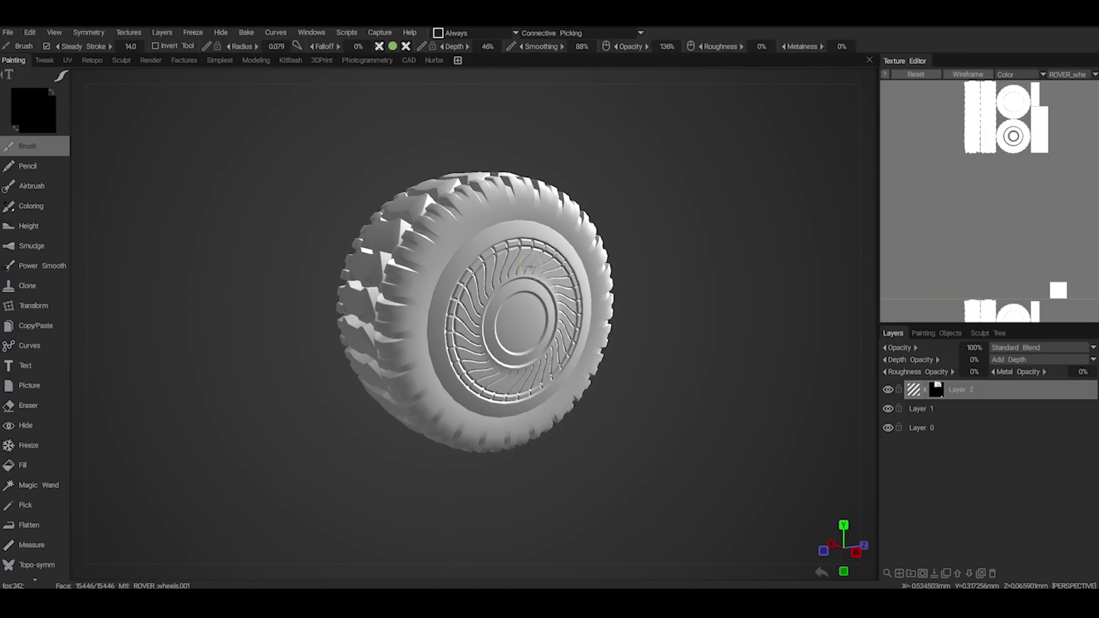
{"action": "mouse_move", "coordinate": [458, 287]}
{"action": "left_mouse_down"}
{"action": "mouse_move", "coordinate": [368, 221]}
{"action": "mouse_move", "coordinate": [350, 171]}
{"action": "mouse_move", "coordinate": [458, 229]}
{"action": "left_mouse_up"}
{"action": "left_click_drag", "start_coordinate": [716, 287], "coordinate": [606, 329], "text": "alt"}
{"action": "scroll", "coordinate": [606, 329], "scroll_direction": "up", "scroll_amount": 5}
{"action": "left_click", "coordinate": [488, 303]}
{"action": "scroll", "coordinate": [489, 304], "scroll_direction": "down", "scroll_amount": 5}
{"action": "mouse_move", "coordinate": [488, 304]}
{"action": "left_mouse_down", "text": "alt"}
{"action": "mouse_move", "coordinate": [421, 339]}
{"action": "mouse_move", "coordinate": [375, 429]}
{"action": "mouse_move", "coordinate": [366, 344]}
{"action": "mouse_move", "coordinate": [694, 363]}
{"action": "left_mouse_up", "text": "alt"}
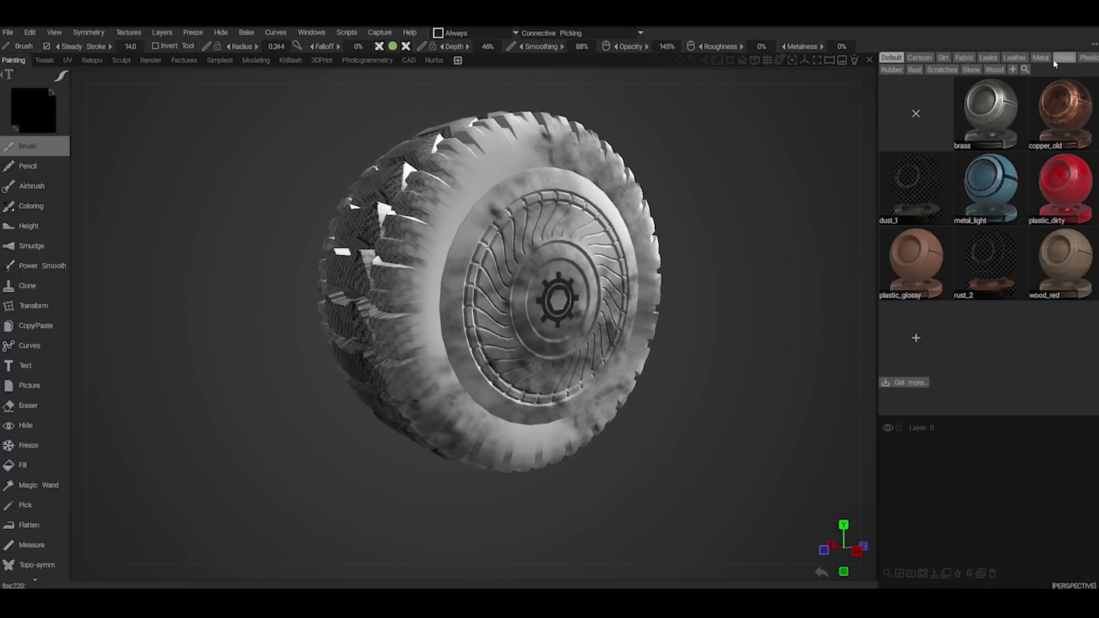
Step: Choose a dark smart material and preview it on the wheel with masked Layer 2 active
{"action": "left_click", "coordinate": [907, 187]}
{"action": "left_click", "coordinate": [576, 350]}
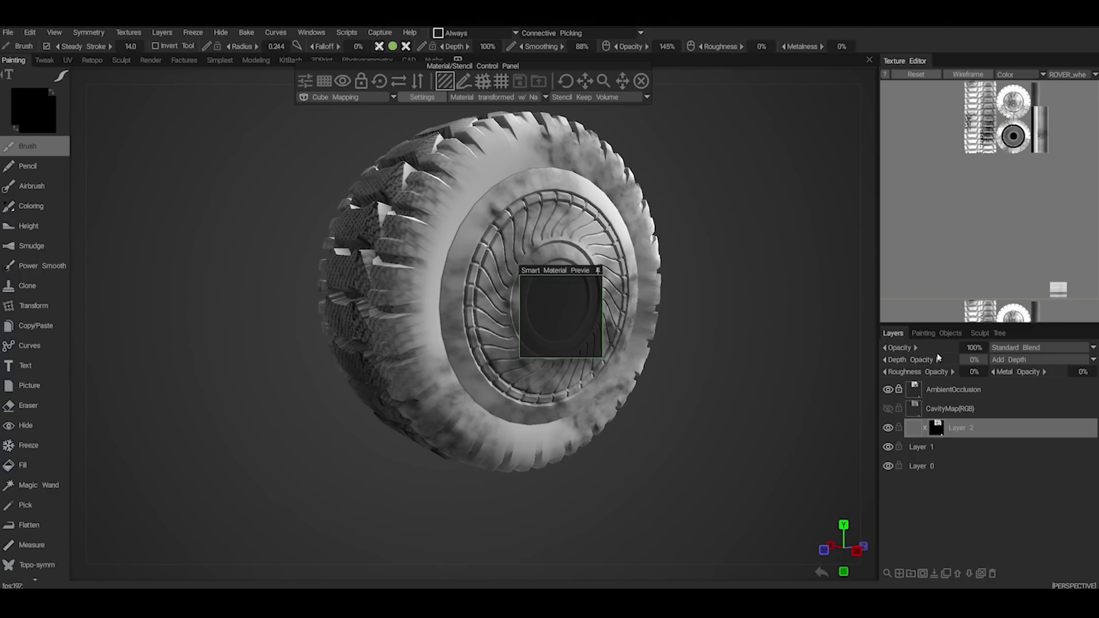
{"action": "left_click_drag", "start_coordinate": [573, 351], "coordinate": [363, 527], "text": "alt"}
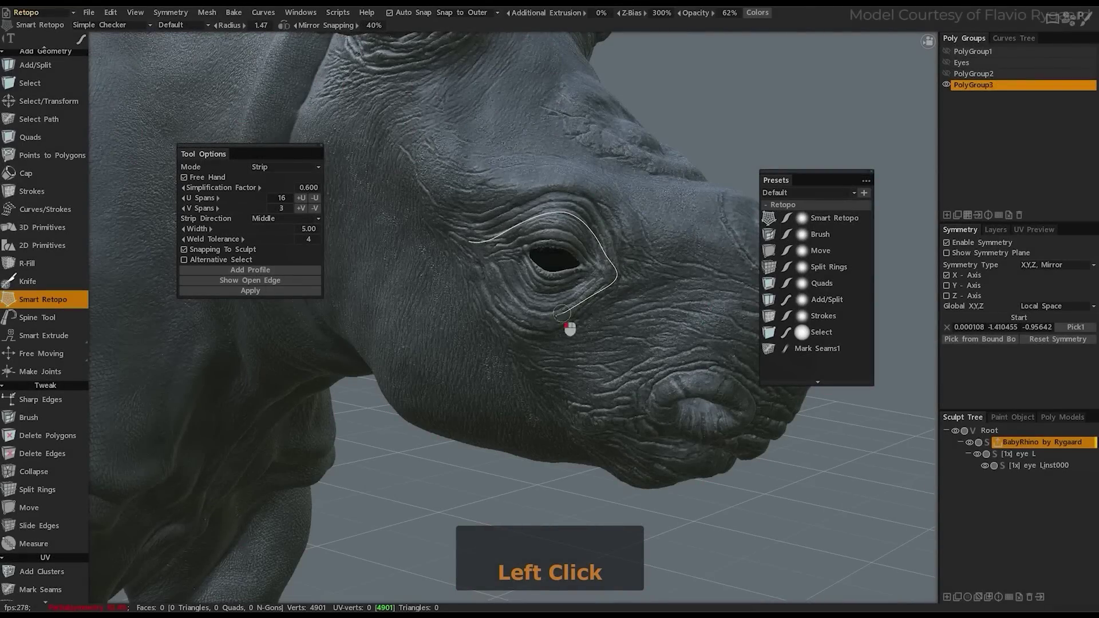
Step: Draw Smart Retopo profiles in Strip mode around the rhino's eye and the rough bump on its forehead
{"action": "left_click", "coordinate": [566, 318]}
{"action": "left_click", "coordinate": [407, 296]}
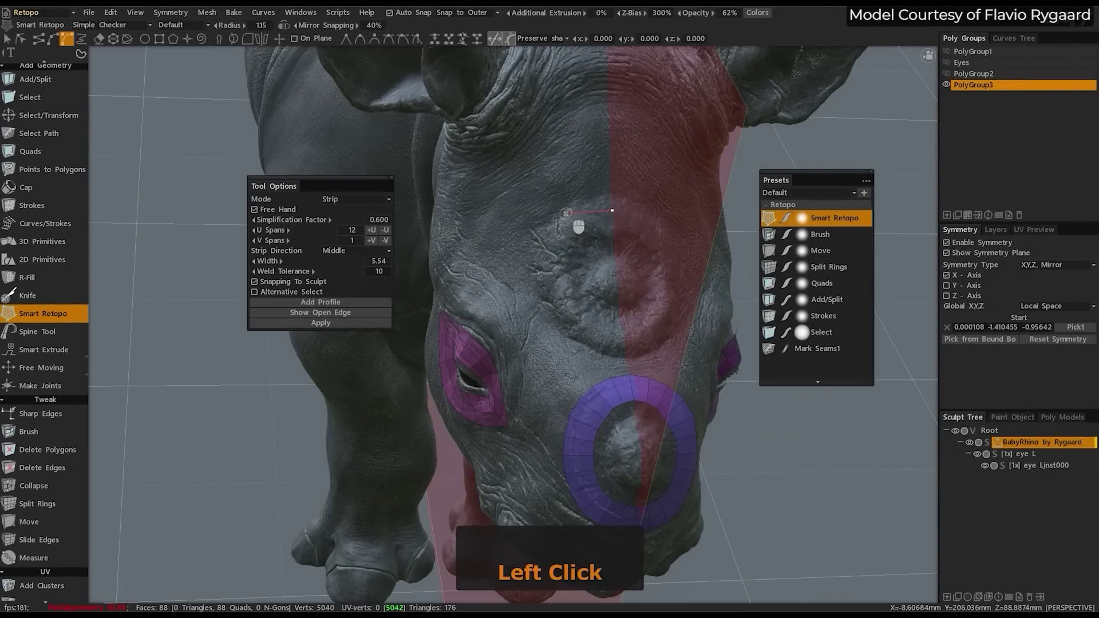
{"action": "mouse_move", "coordinate": [612, 210]}
{"action": "left_mouse_down"}
{"action": "mouse_move", "coordinate": [554, 273]}
{"action": "mouse_move", "coordinate": [621, 337]}
{"action": "left_mouse_up"}
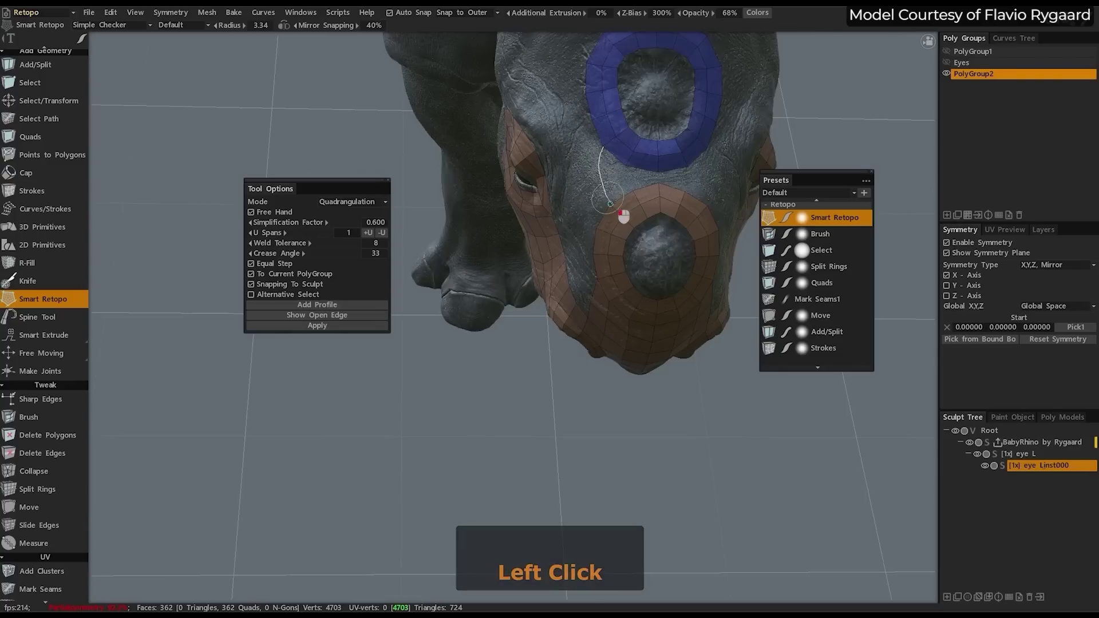
Step: Draw Quadrangulation profiles between the rhino's forehead and nose rings and along the body fold behind the shoulder
{"action": "key", "text": "Return"}
{"action": "left_click", "coordinate": [515, 156]}
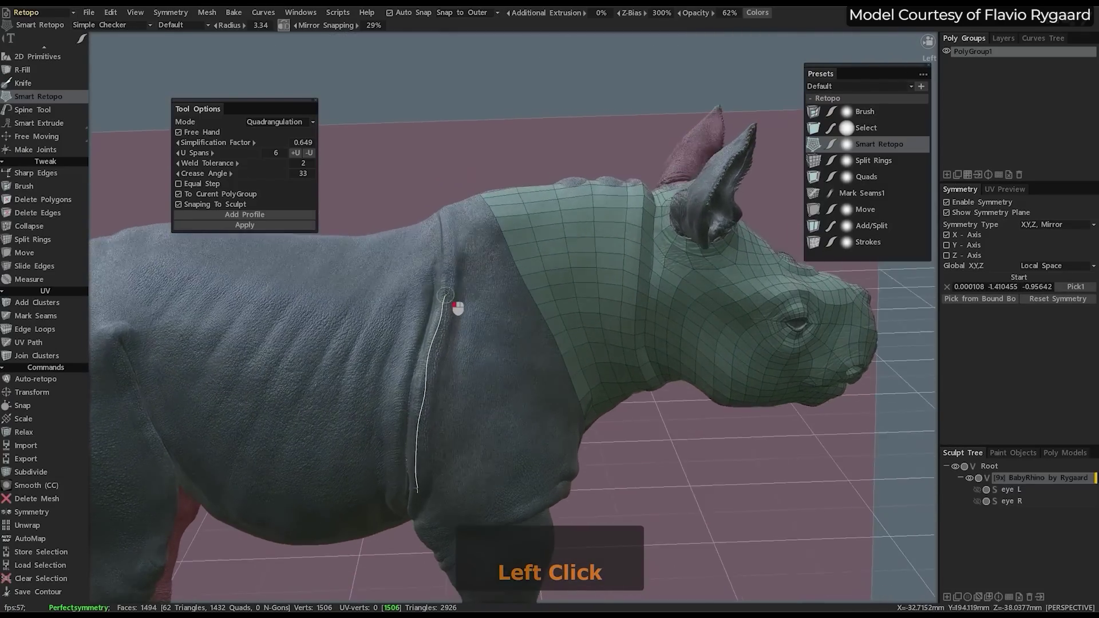
{"action": "left_click_drag", "start_coordinate": [416, 564], "coordinate": [449, 232]}
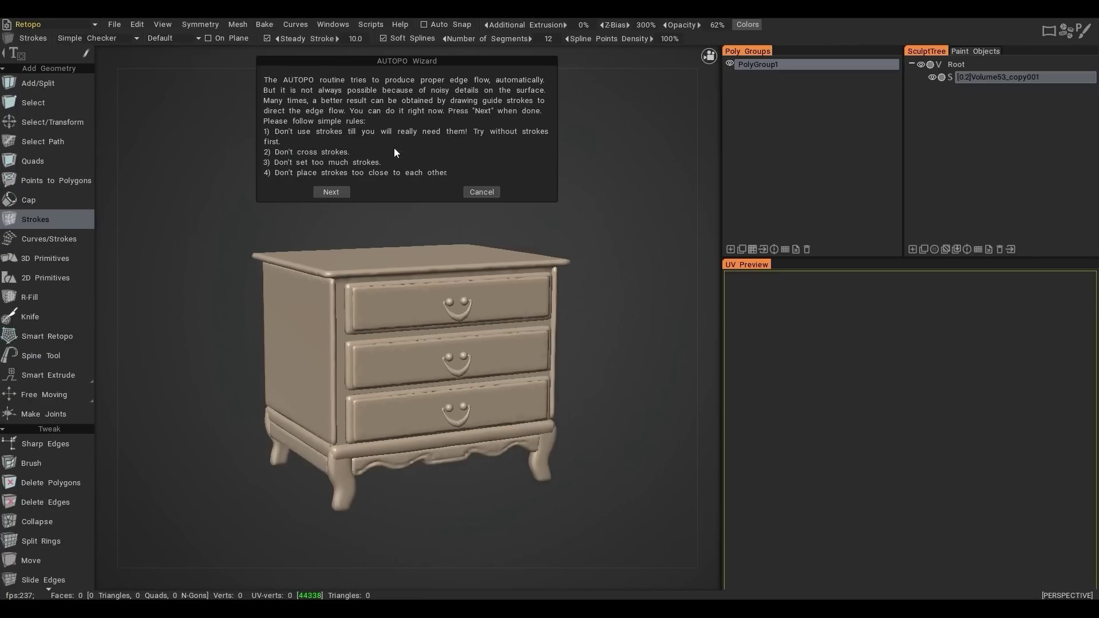
Step: Run AUTOPO on the chest of drawers without guide strokes, and examine the retopologized chest and head bust
{"action": "left_click", "coordinate": [334, 192]}
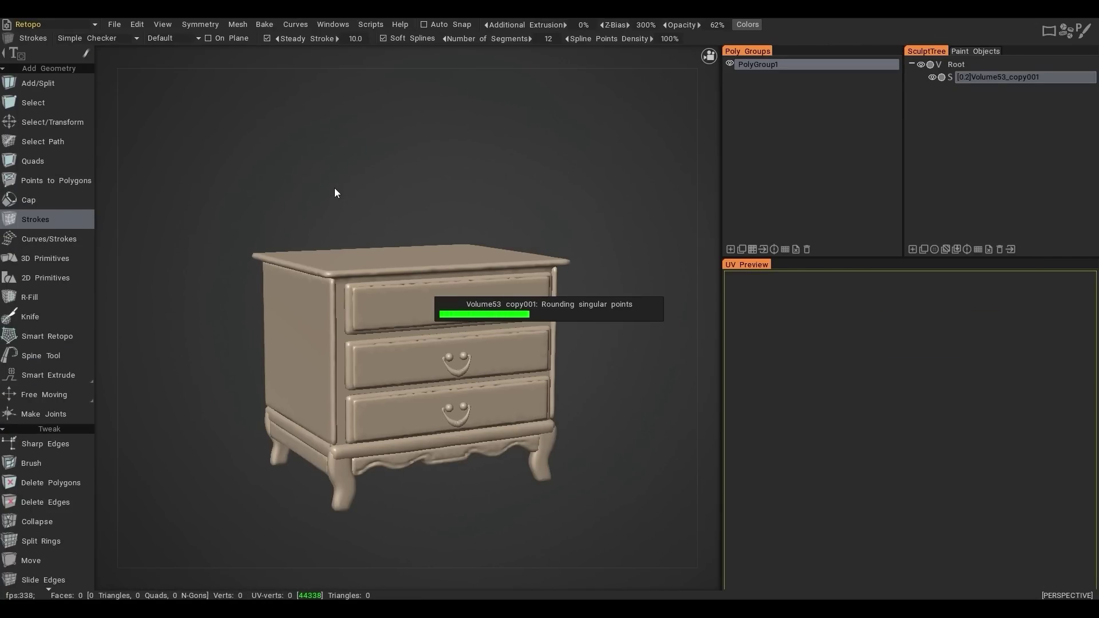
{"action": "left_click_drag", "start_coordinate": [290, 153], "coordinate": [393, 328], "text": "alt"}
{"action": "right_click_drag", "start_coordinate": [392, 327], "coordinate": [487, 345], "text": "alt"}
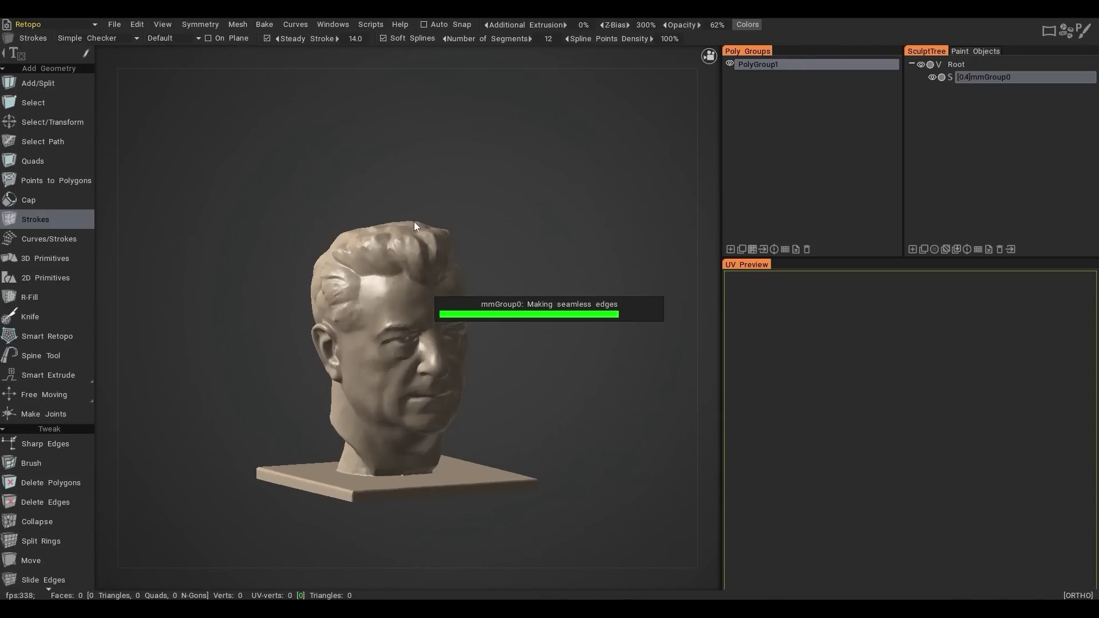
{"action": "left_click_drag", "start_coordinate": [464, 307], "coordinate": [456, 353], "text": "alt"}
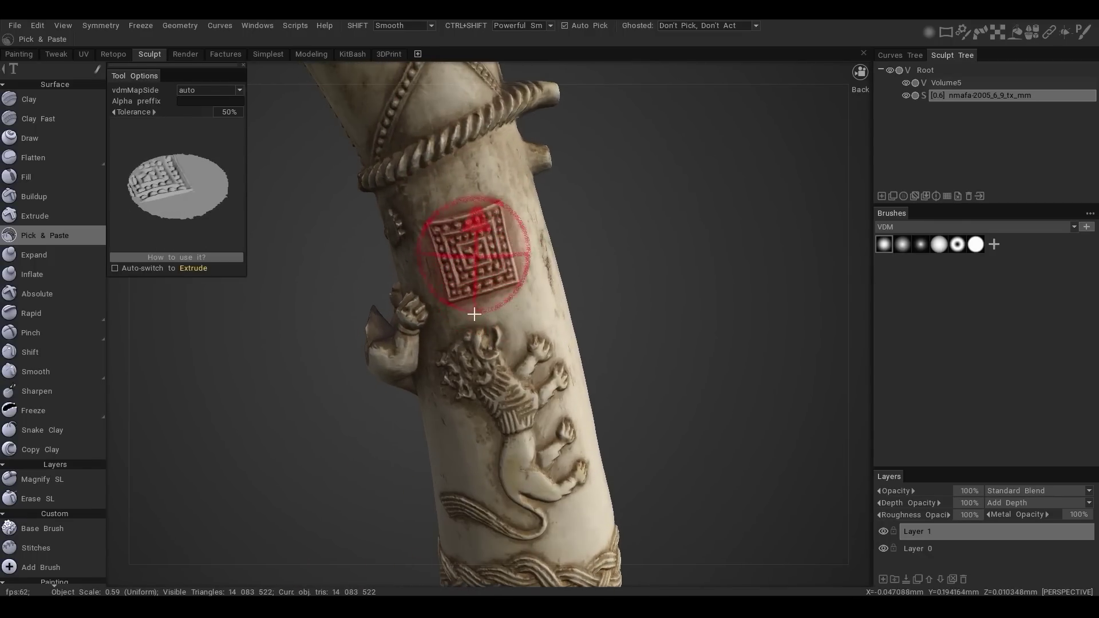
Step: Create a VDM alpha from the square ornament on the carved tusk and pick the letter-like relief with Pick & Paste
{"action": "left_click", "coordinate": [201, 280]}
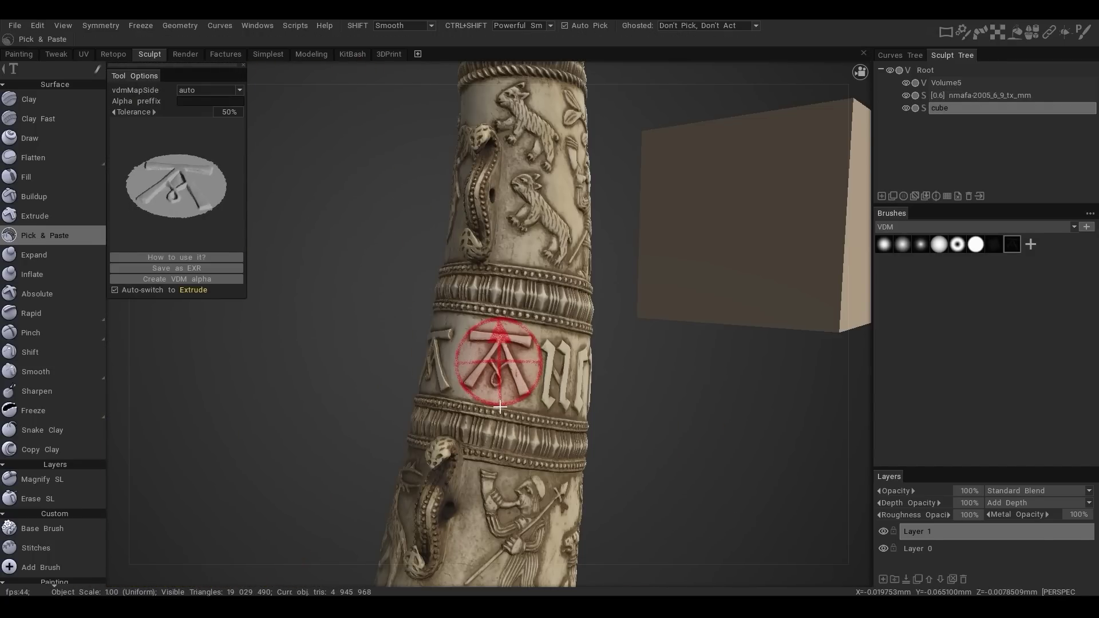
{"action": "left_click", "coordinate": [500, 407]}
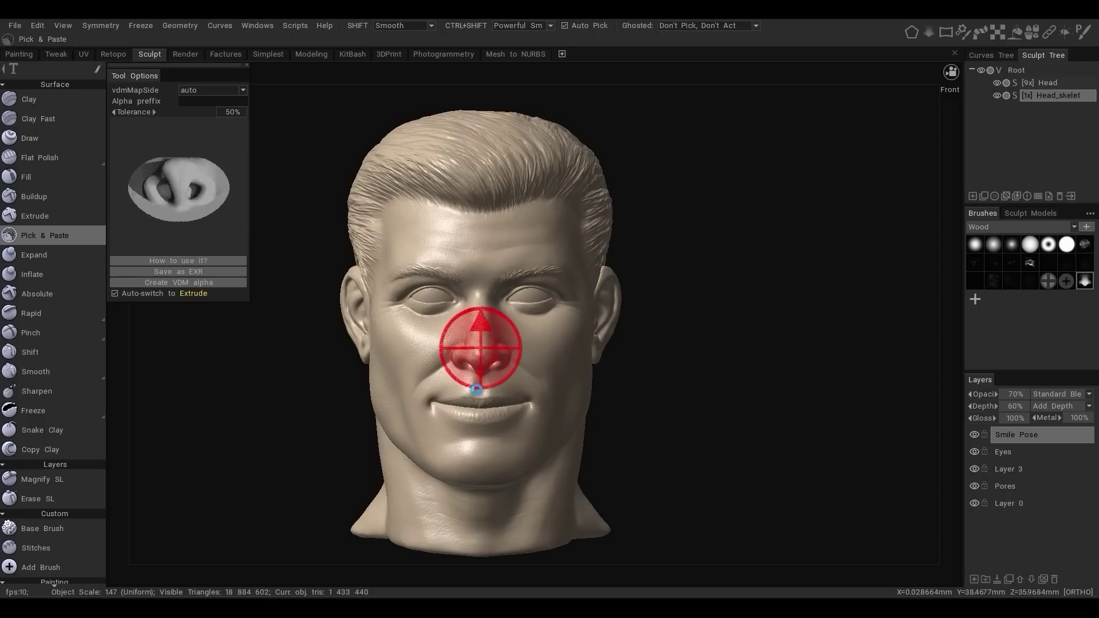
Step: Pick the sculpted head's nose with Pick & Paste and examine the cross-slot screw relief extruded on the cube
{"action": "left_click", "coordinate": [476, 389]}
{"action": "mouse_move", "coordinate": [585, 407]}
{"action": "left_mouse_down", "text": "alt"}
{"action": "mouse_move", "coordinate": [499, 399]}
{"action": "mouse_move", "coordinate": [674, 393]}
{"action": "mouse_move", "coordinate": [768, 346]}
{"action": "left_mouse_up", "text": "alt"}
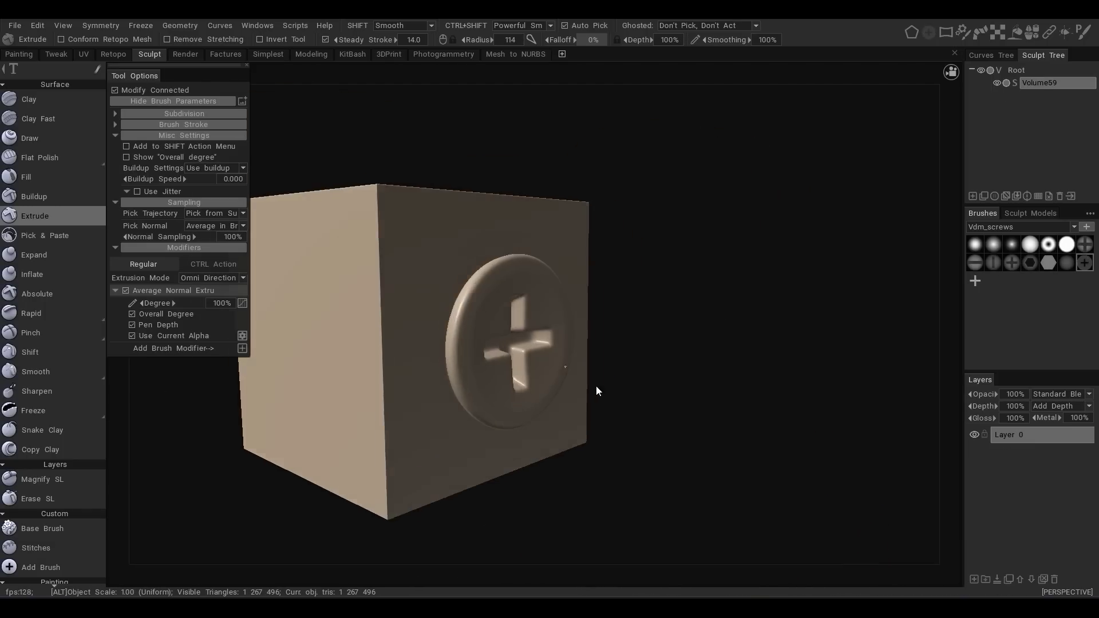
{"action": "left_click_drag", "start_coordinate": [595, 386], "coordinate": [400, 366], "text": "alt"}
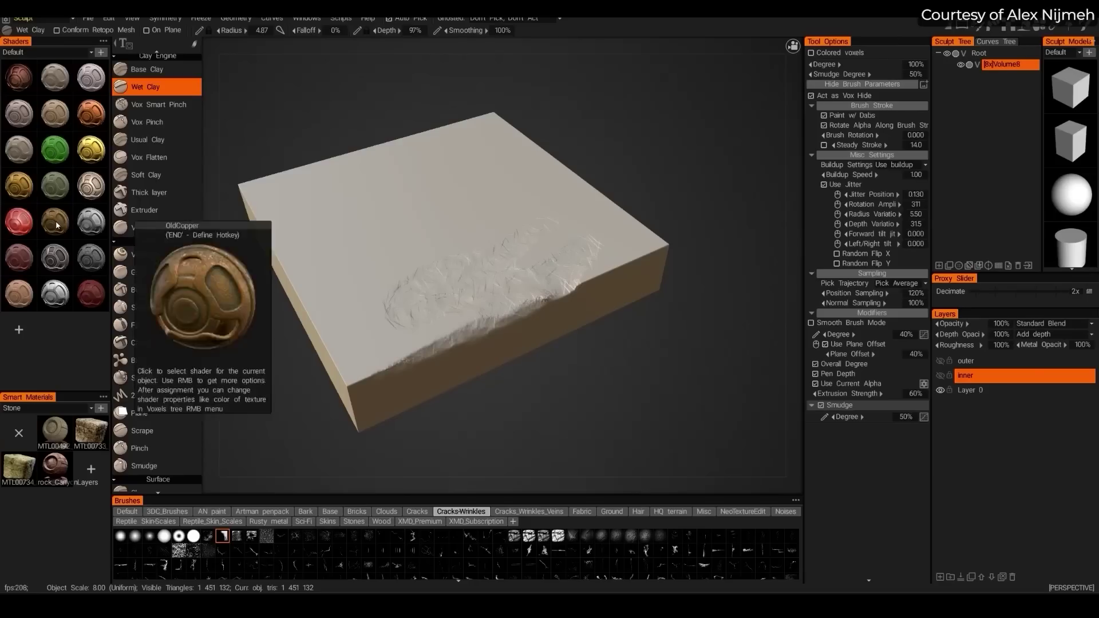
Step: Assign the OldCopper shader to the sculpted block, and try the tan shader on it as well
{"action": "left_click", "coordinate": [55, 222]}
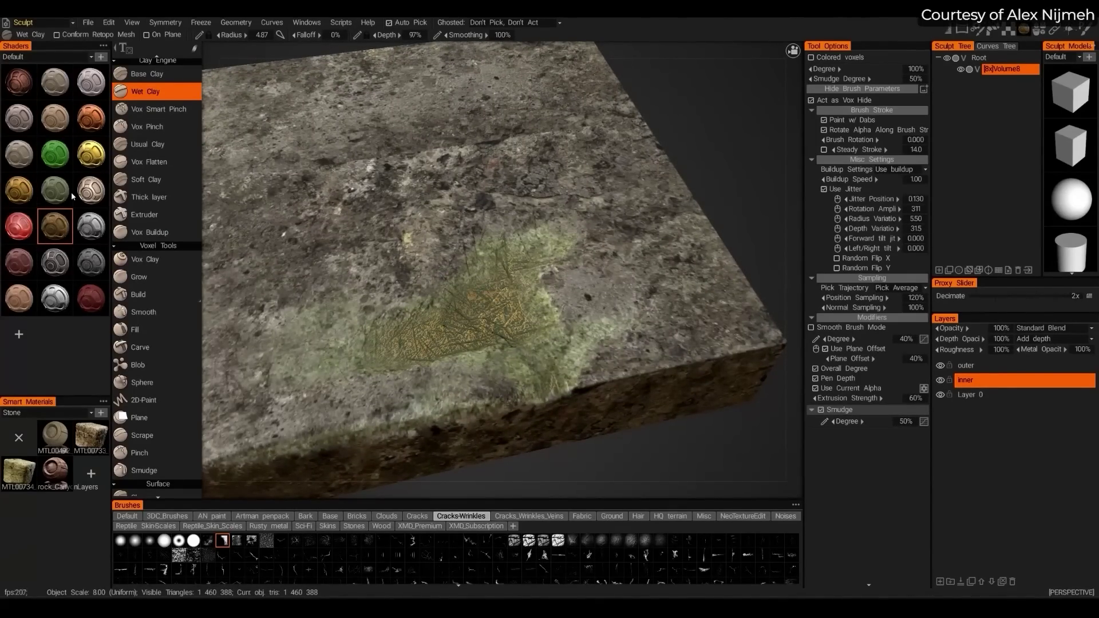
{"action": "left_click", "coordinate": [52, 127]}
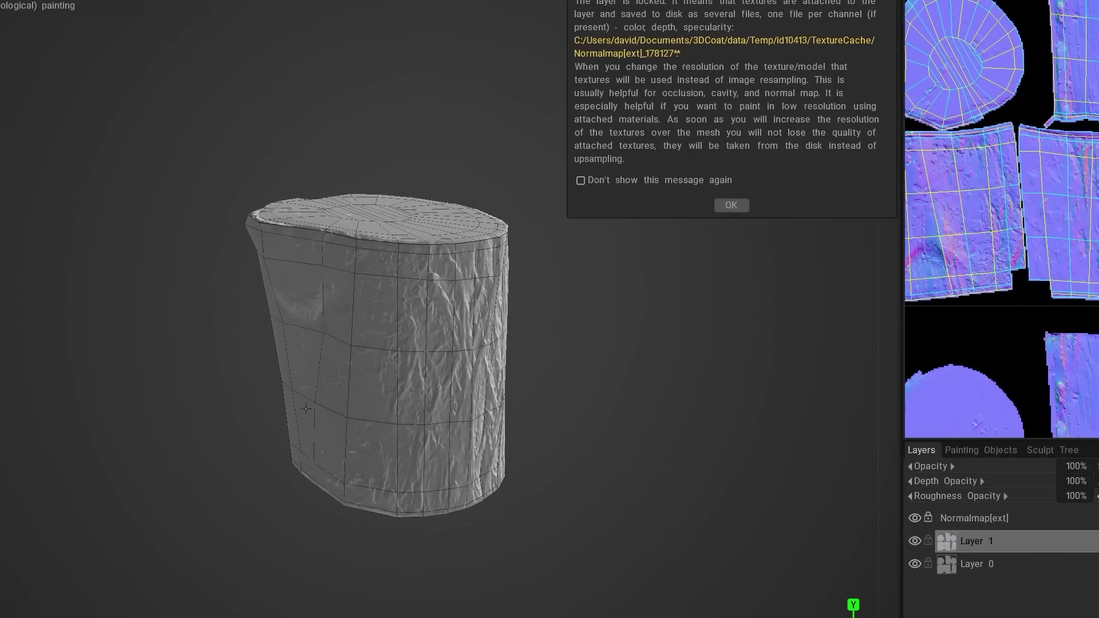
Step: Close the locked-layer notice and examine the baked normal-map bark detail on the low-poly log from several angles
{"action": "left_click", "coordinate": [730, 204]}
{"action": "scroll", "coordinate": [504, 380], "scroll_direction": "up", "scroll_amount": 5}
{"action": "scroll", "coordinate": [426, 467], "scroll_direction": "up", "scroll_amount": 3}
{"action": "left_click_drag", "start_coordinate": [458, 404], "coordinate": [344, 395]}
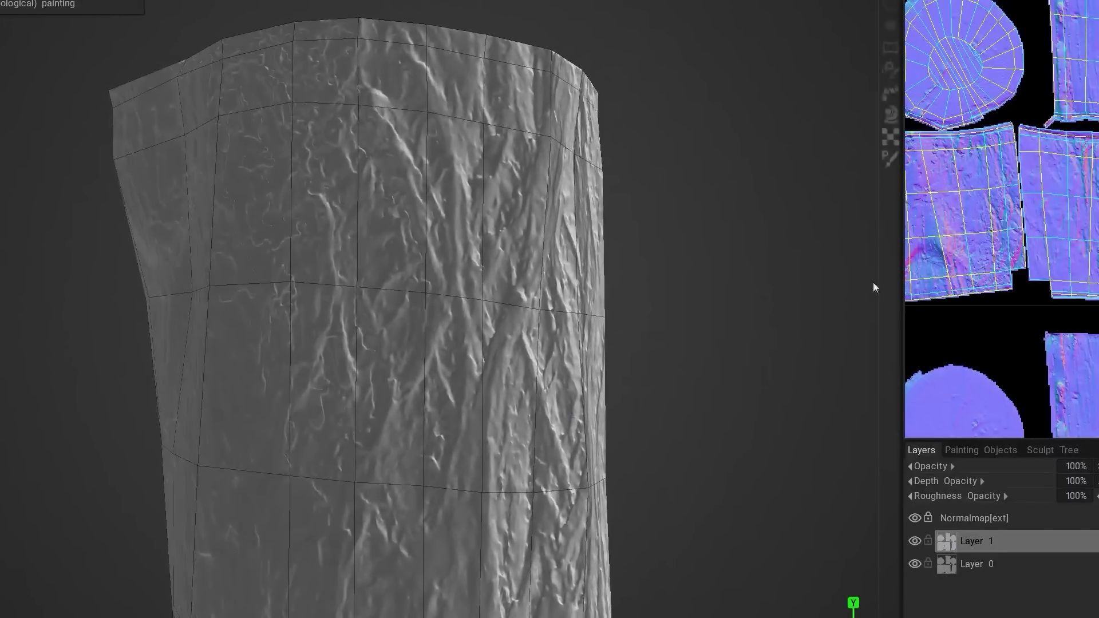
{"action": "scroll", "coordinate": [1002, 218], "scroll_direction": "up", "scroll_amount": 2}
{"action": "scroll", "coordinate": [527, 329], "scroll_direction": "down", "scroll_amount": 5}
{"action": "left_click_drag", "start_coordinate": [526, 328], "coordinate": [753, 272]}
{"action": "scroll", "coordinate": [576, 370], "scroll_direction": "up", "scroll_amount": 5}
{"action": "left_click_drag", "start_coordinate": [577, 370], "coordinate": [185, 96]}
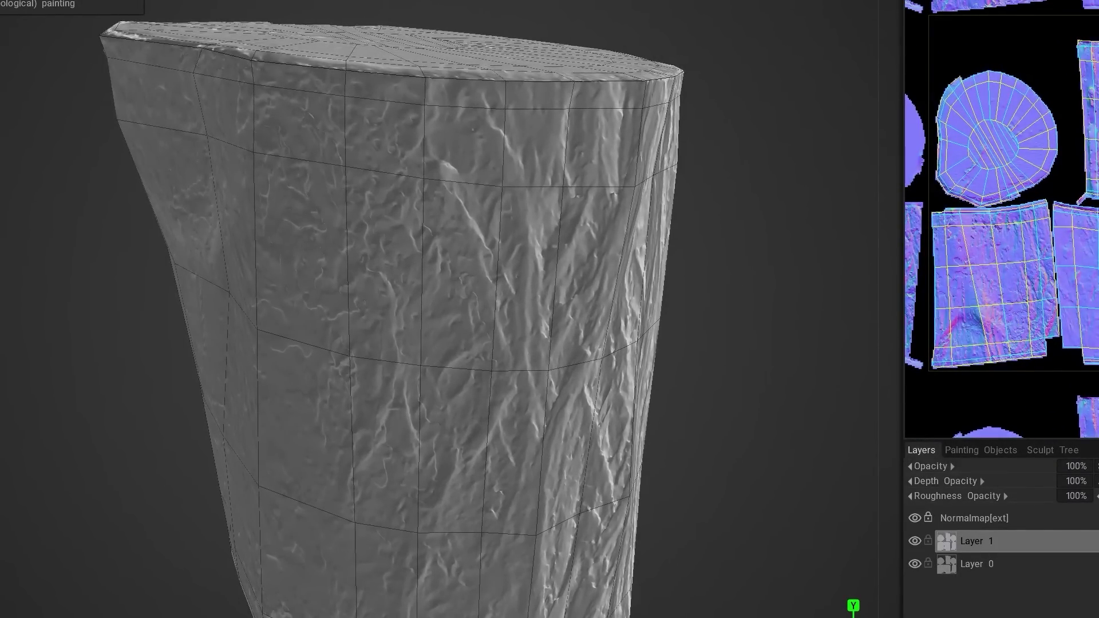
Step: Examine the bark detail on the dense sculpted version of the log for comparison
{"action": "left_click", "coordinate": [308, 406]}
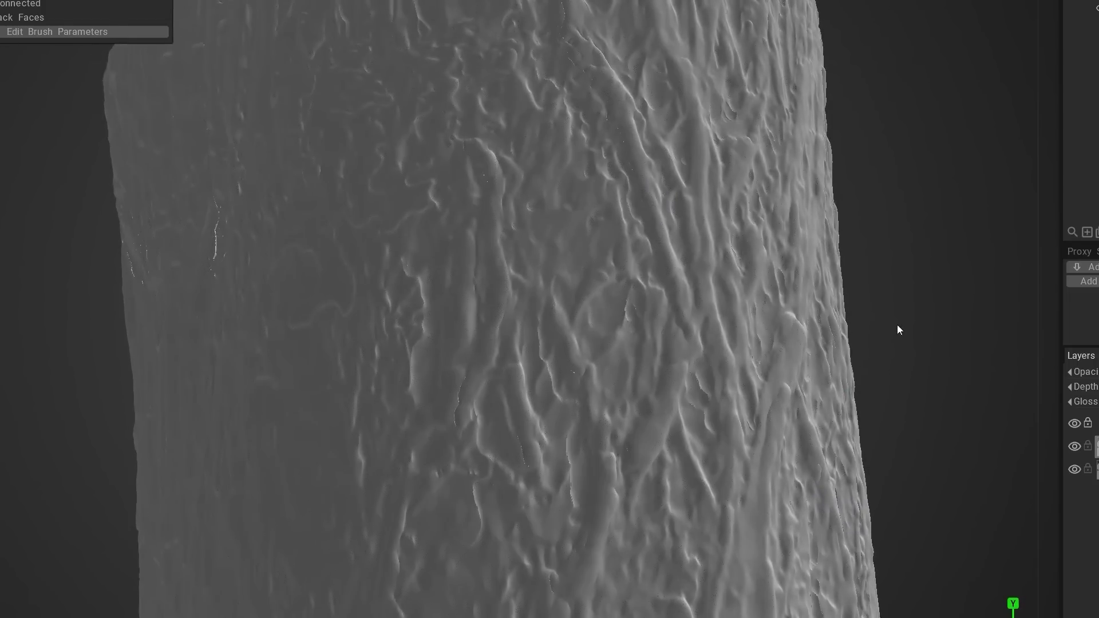
{"action": "scroll", "coordinate": [826, 351], "scroll_direction": "down", "scroll_amount": 3}
{"action": "scroll", "coordinate": [826, 351], "scroll_direction": "down", "scroll_amount": 3}
{"action": "left_click_drag", "start_coordinate": [929, 360], "coordinate": [601, 392]}
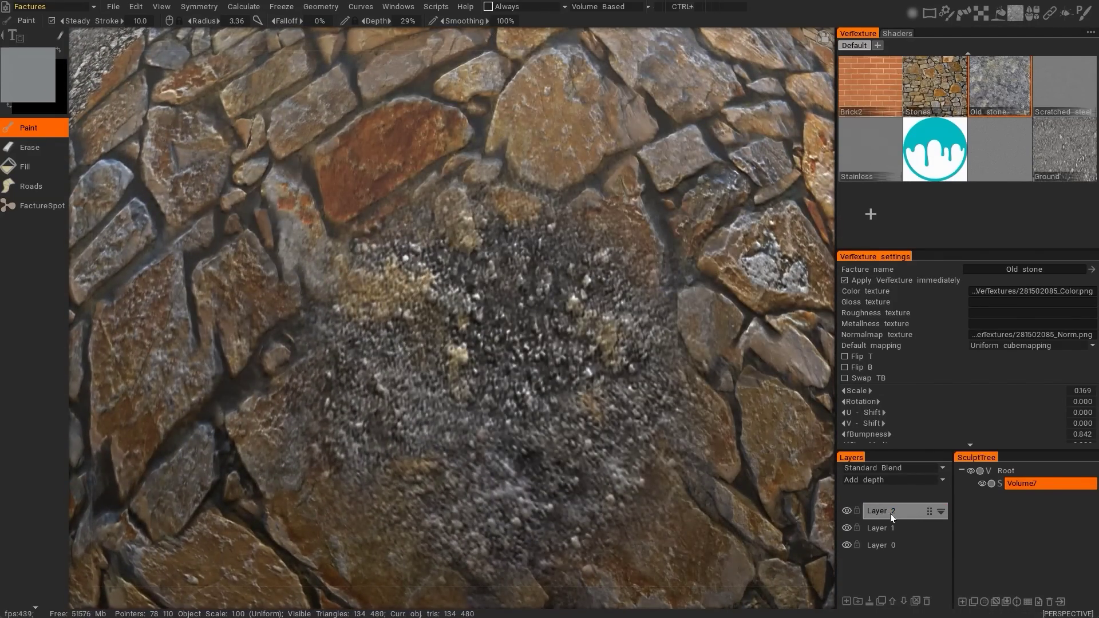
Step: Select Layer 2 for painting VerTextures on the stone-covered sphere
{"action": "left_click", "coordinate": [884, 511]}
{"action": "left_click_drag", "start_coordinate": [738, 498], "coordinate": [601, 297], "text": "alt"}
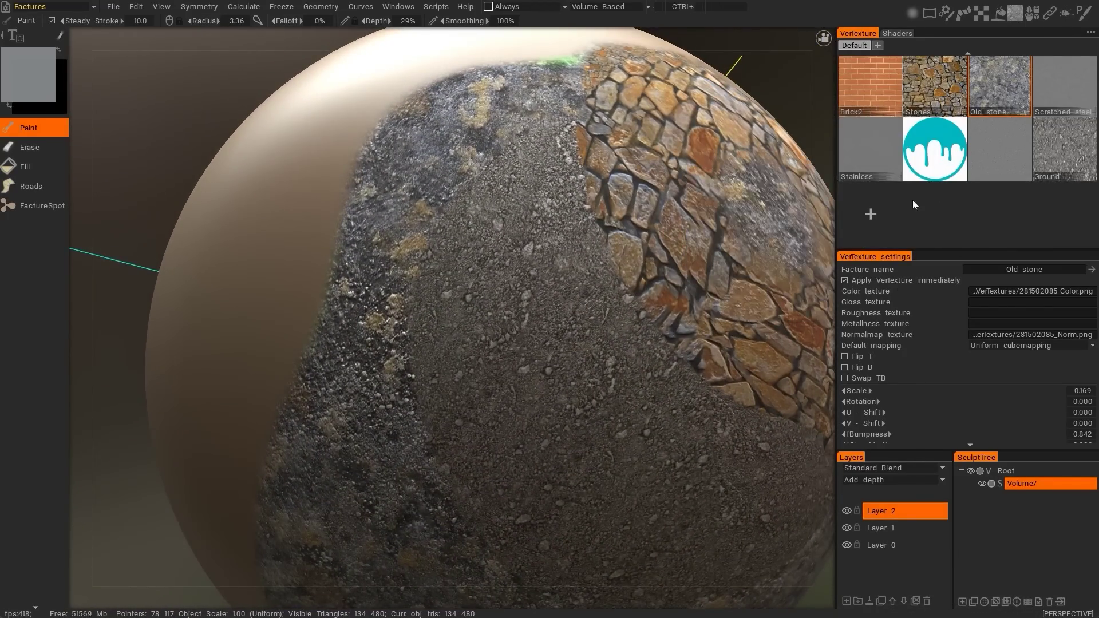
Step: Replace the white drip-logo VerTexture with a new one loaded from the drip-logo decal image
{"action": "left_click", "coordinate": [940, 176]}
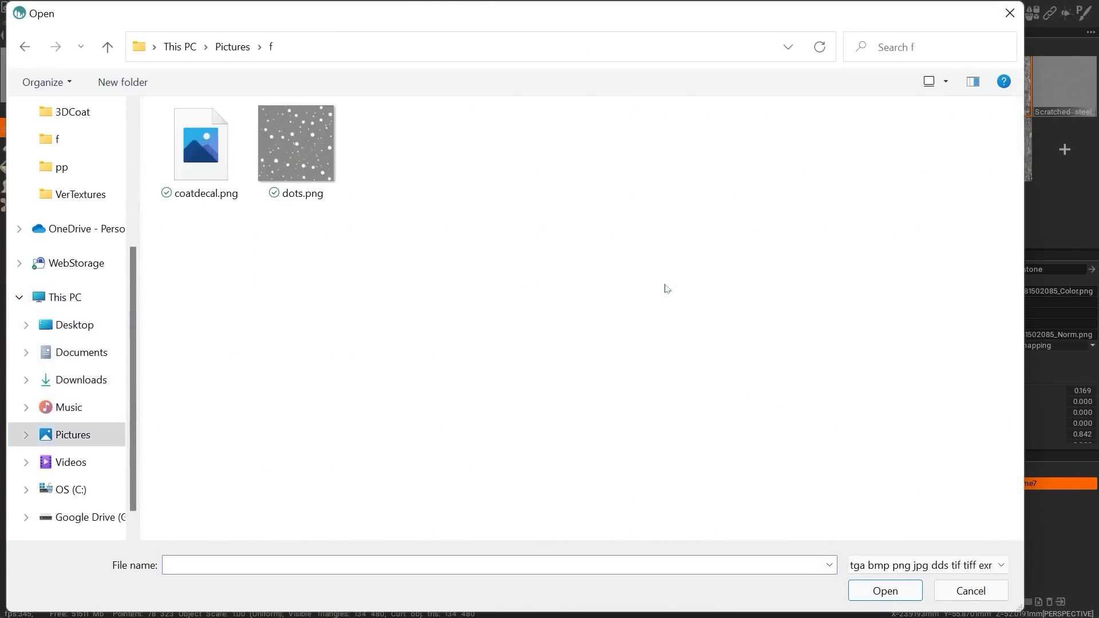
{"action": "key", "text": "Return"}
{"action": "key", "text": "Return"}
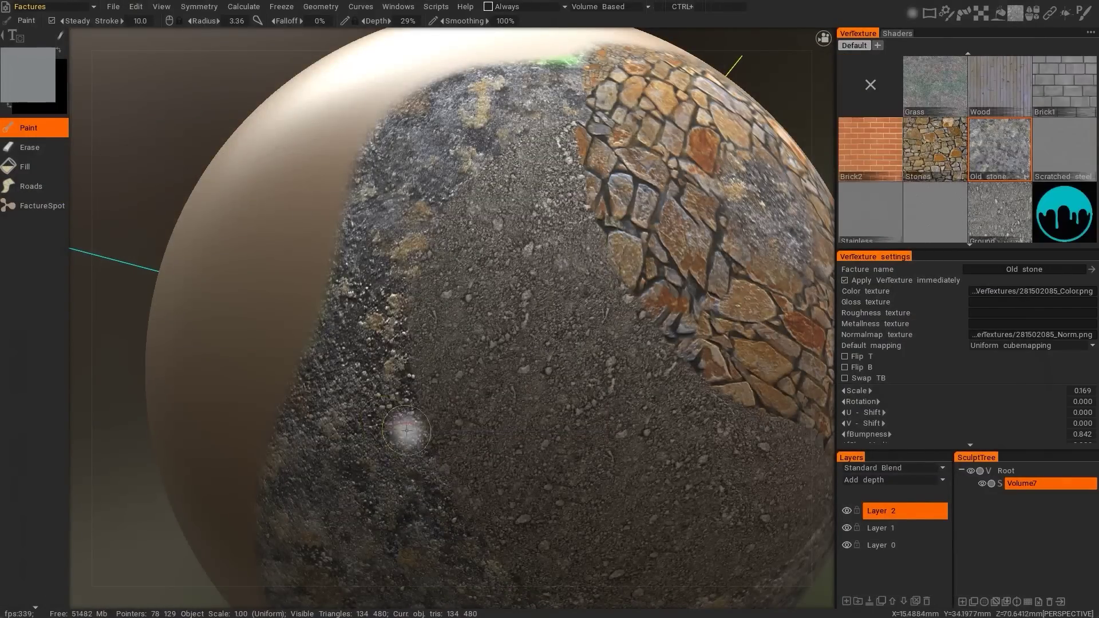
Step: Place Old stone facture spots over the ground-textured area of the sphere with the FactureSpot tool
{"action": "left_click", "coordinate": [24, 207]}
{"action": "left_click", "coordinate": [491, 355]}
{"action": "scroll", "coordinate": [490, 355], "scroll_direction": "down", "scroll_amount": 2}
{"action": "left_click", "coordinate": [664, 452]}
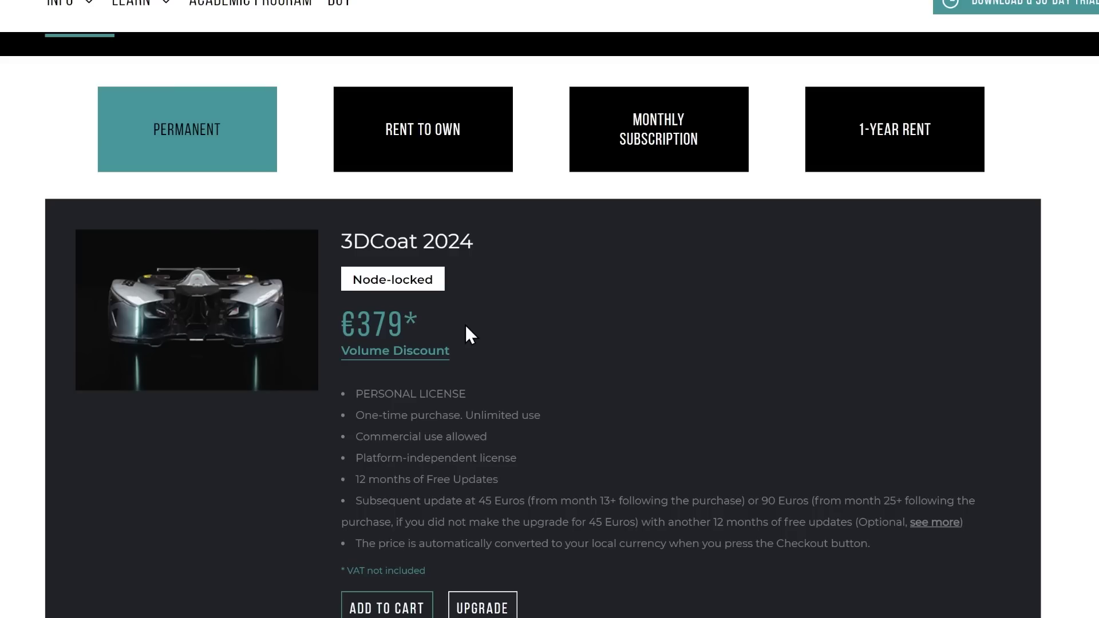
Step: On the 3DCoat website's purchase page, review the Rent to Own plans and open the Monthly Subscription option
{"action": "left_click", "coordinate": [436, 165]}
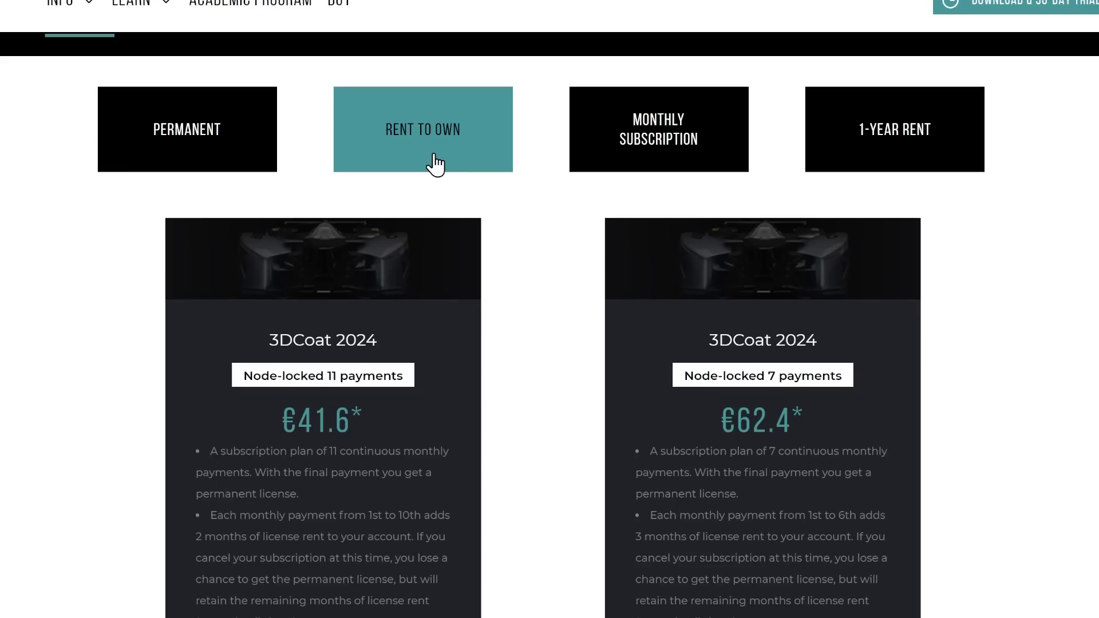
{"action": "scroll", "coordinate": [513, 223], "scroll_direction": "down", "scroll_amount": 1}
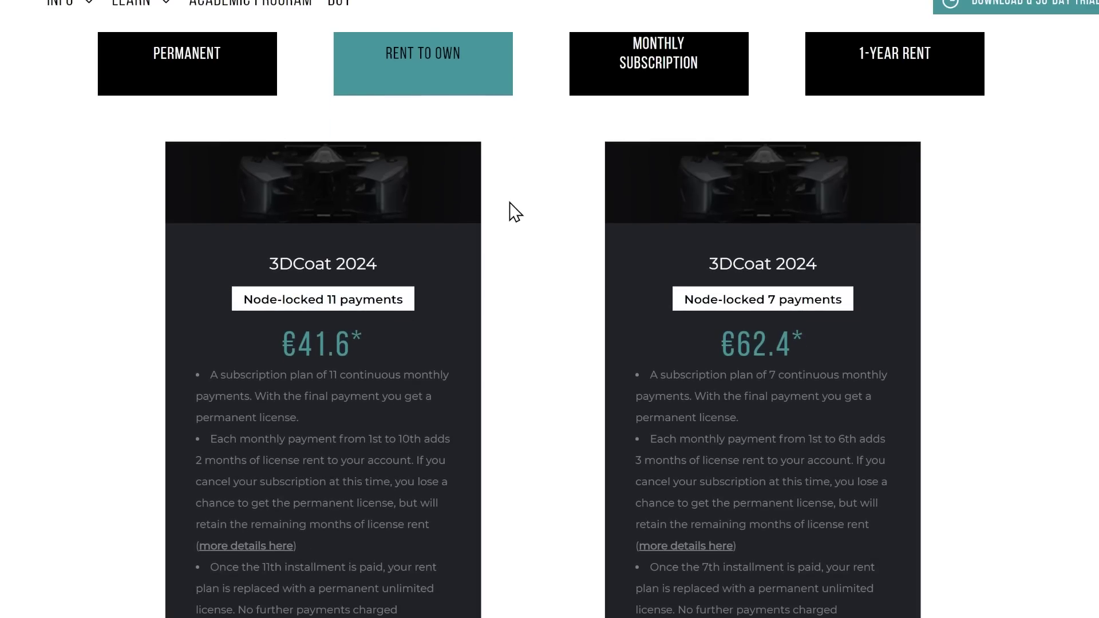
{"action": "left_click", "coordinate": [627, 69]}
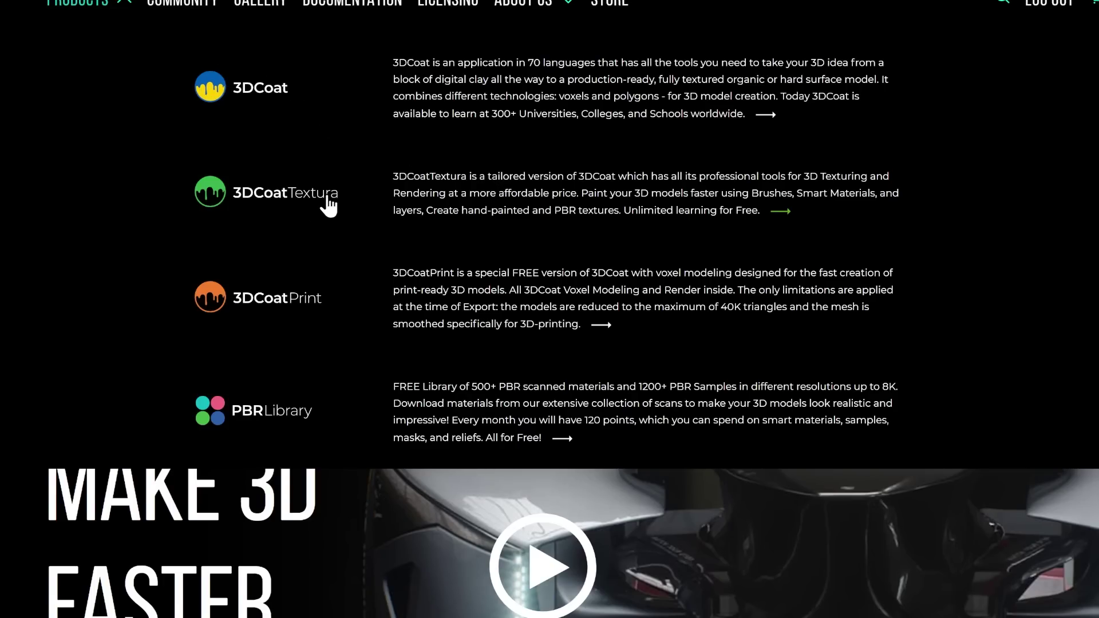
Step: Open the 3DCoatTextura product from the website and review its individual Permanent and Monthly Subscription license offers
{"action": "left_click", "coordinate": [329, 206]}
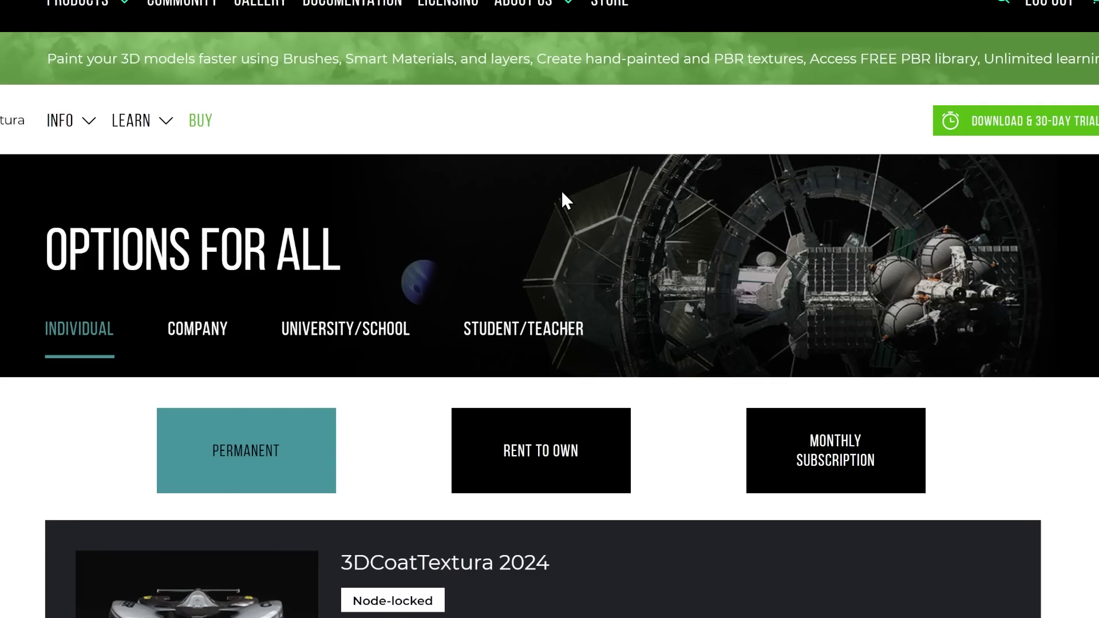
{"action": "scroll", "coordinate": [445, 307], "scroll_direction": "down", "scroll_amount": 5}
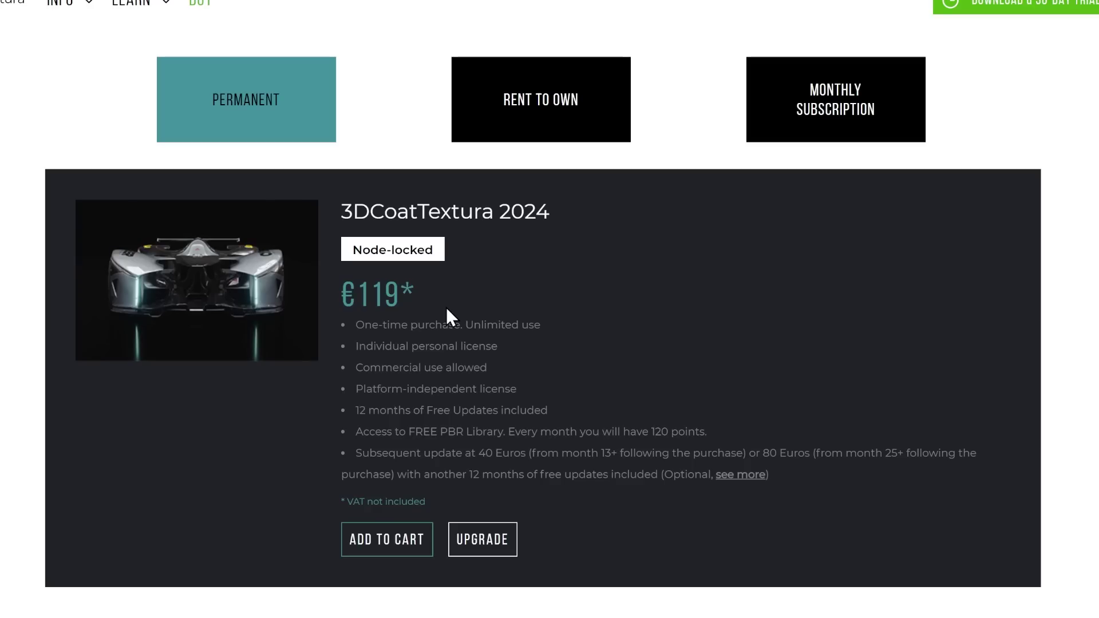
{"action": "left_click", "coordinate": [821, 137]}
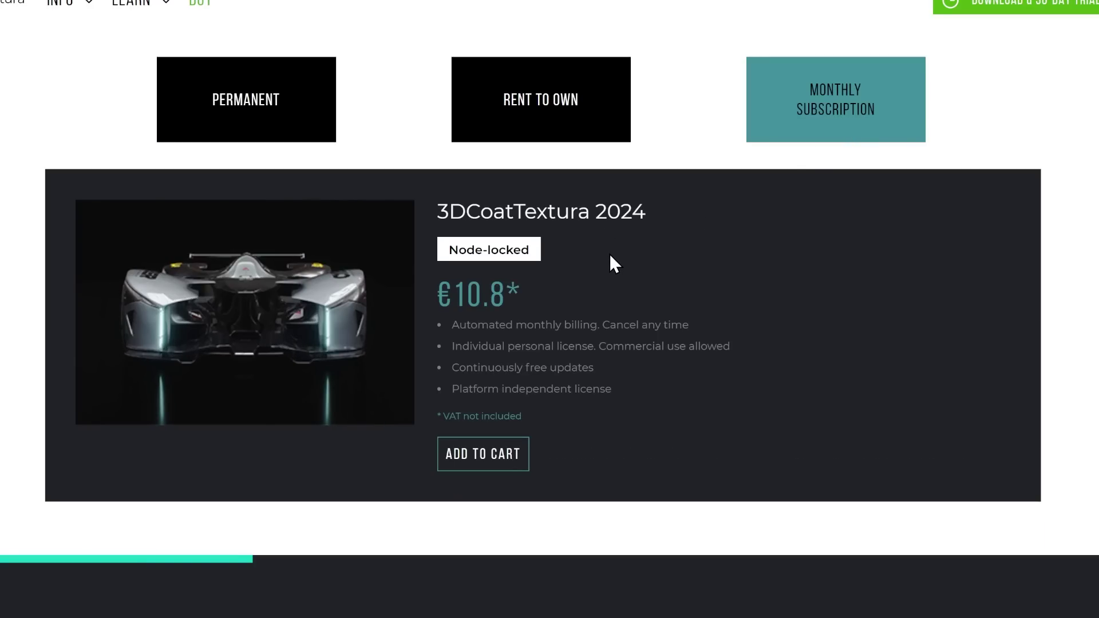
{"action": "scroll", "coordinate": [684, 396], "scroll_direction": "down", "scroll_amount": 8}
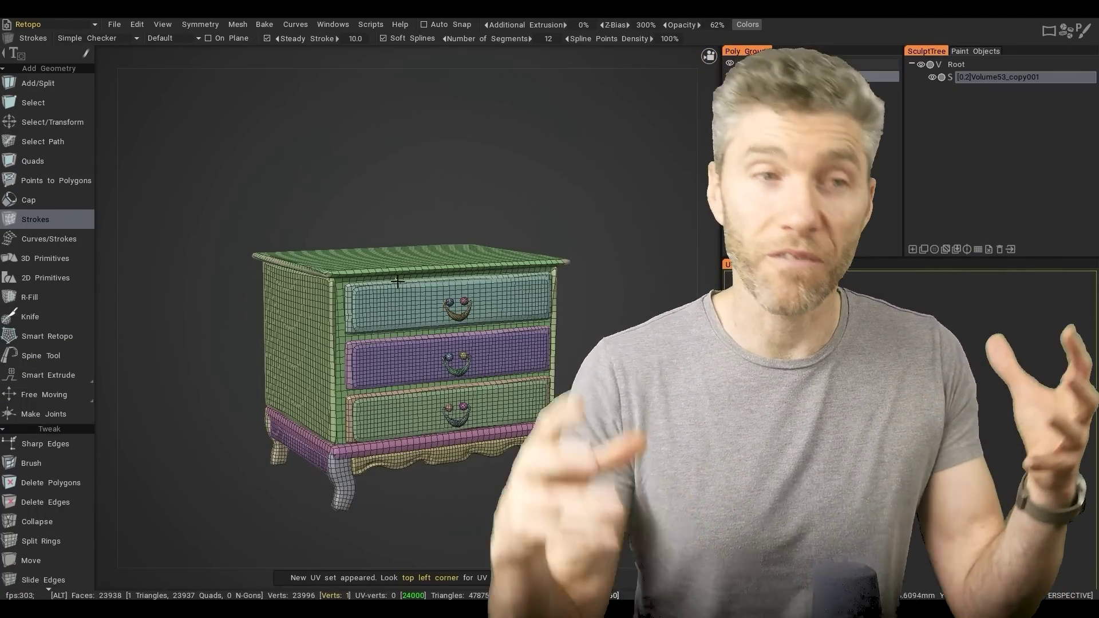
Step: Continue past the density-painting stage of the AUTOPO Wizard for the sculpted bust and inspect the quad mesh on its face
{"action": "scroll", "coordinate": [499, 339], "scroll_direction": "up", "scroll_amount": 5}
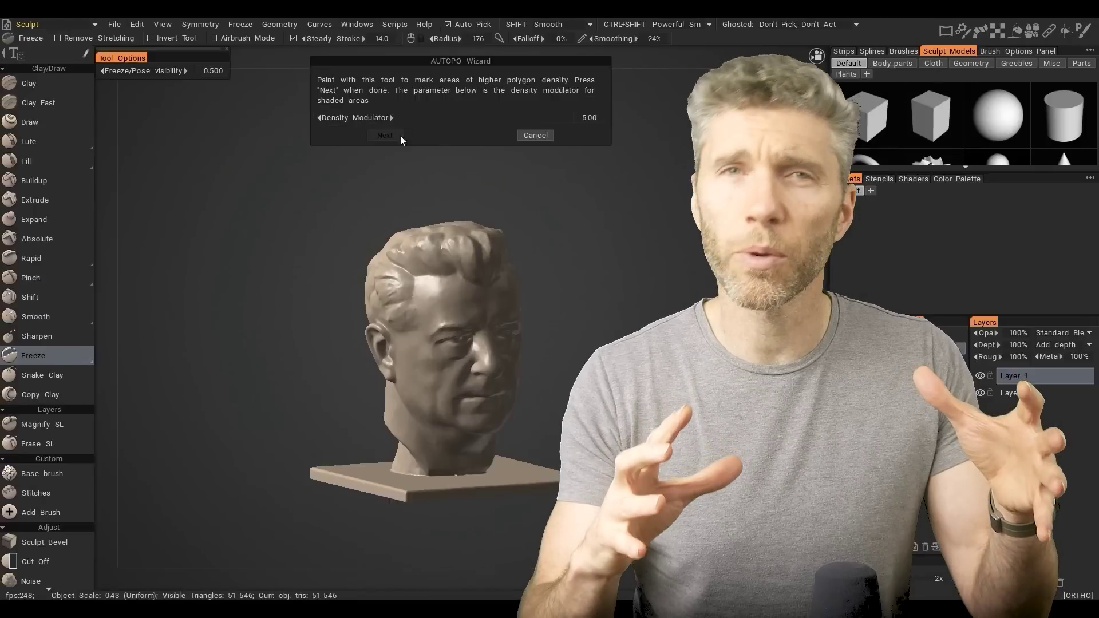
{"action": "key", "text": "Return"}
{"action": "left_click_drag", "start_coordinate": [414, 221], "coordinate": [528, 348], "text": "alt"}
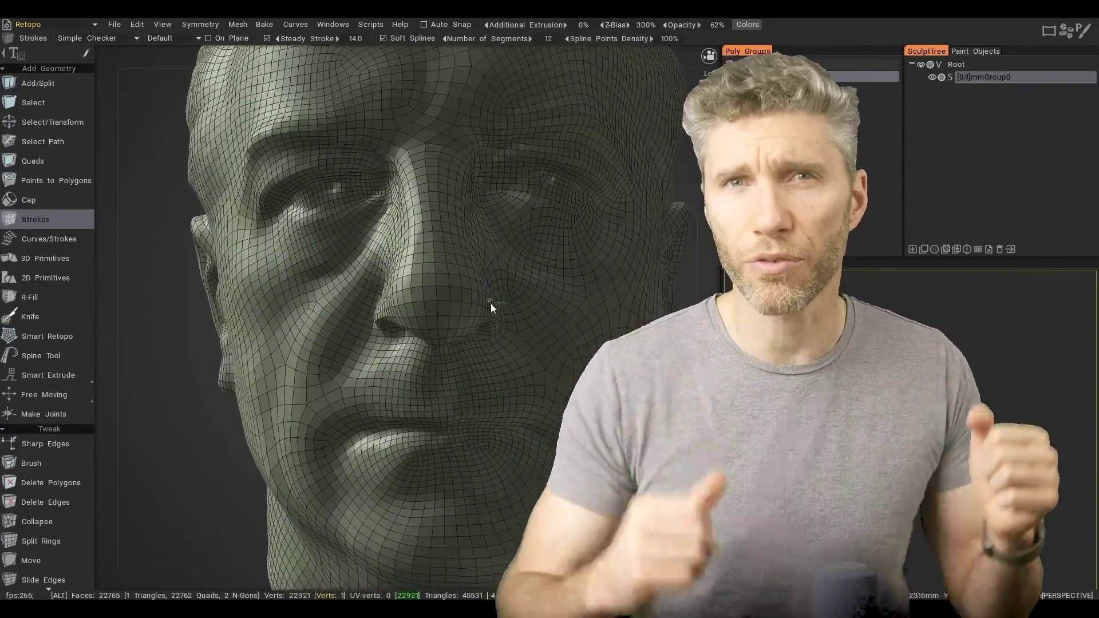
{"action": "scroll", "coordinate": [490, 304], "scroll_direction": "down", "scroll_amount": 5}
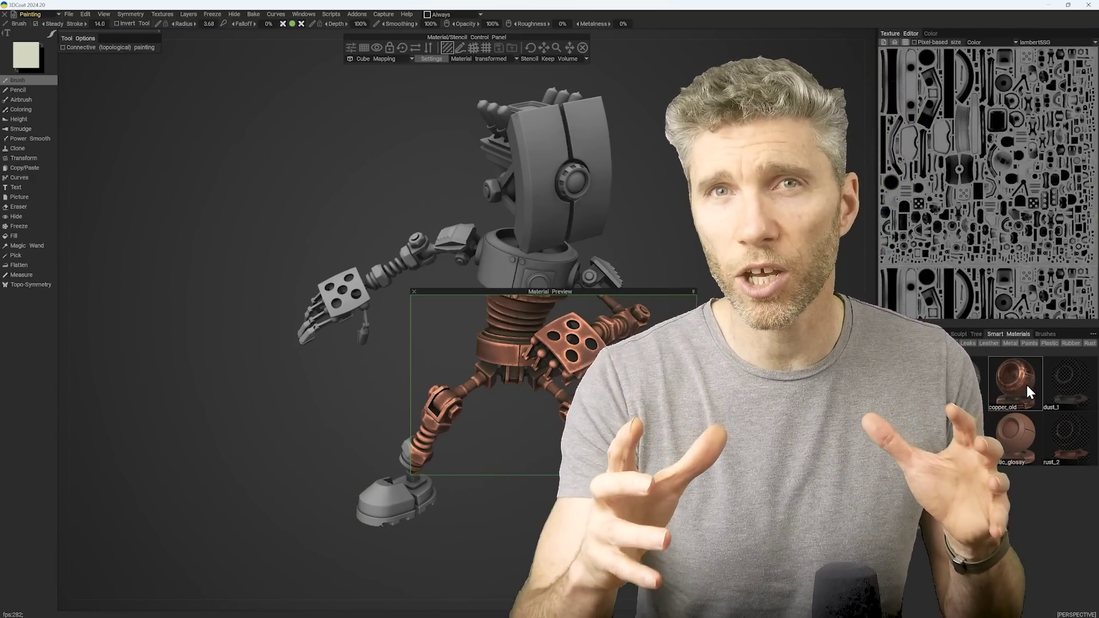
Step: Open the copper_old smart material in the Smart material editor while previewing it on the robot
{"action": "double_click", "coordinate": [1017, 389]}
{"action": "scroll", "coordinate": [456, 287], "scroll_direction": "up", "scroll_amount": 3}
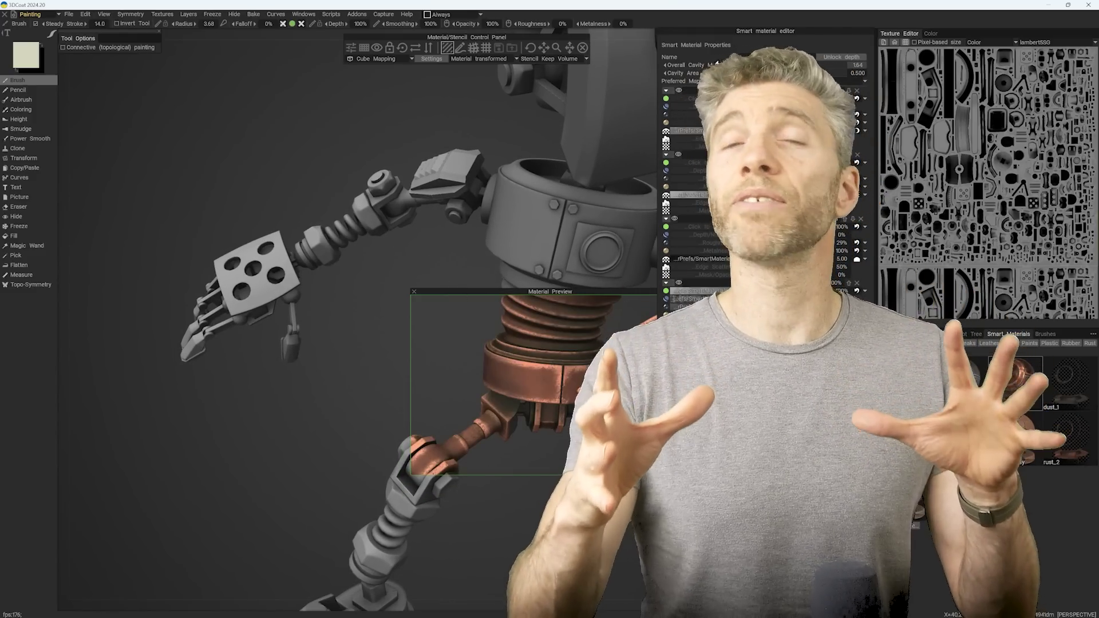